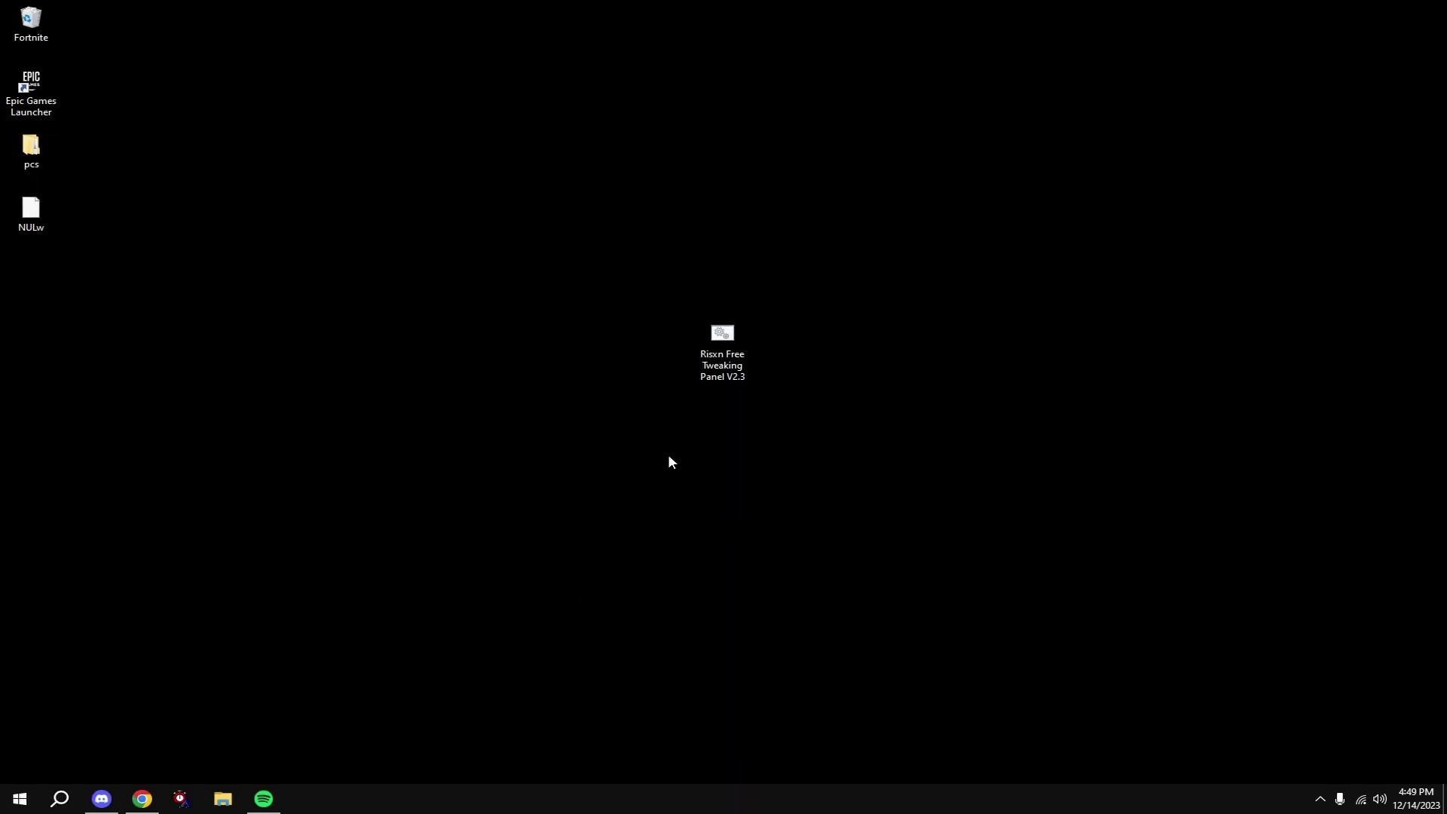
Step: Create a restore point named 'risxn' on Local Disk (C:), then close System Properties
key("super")
type("restore")
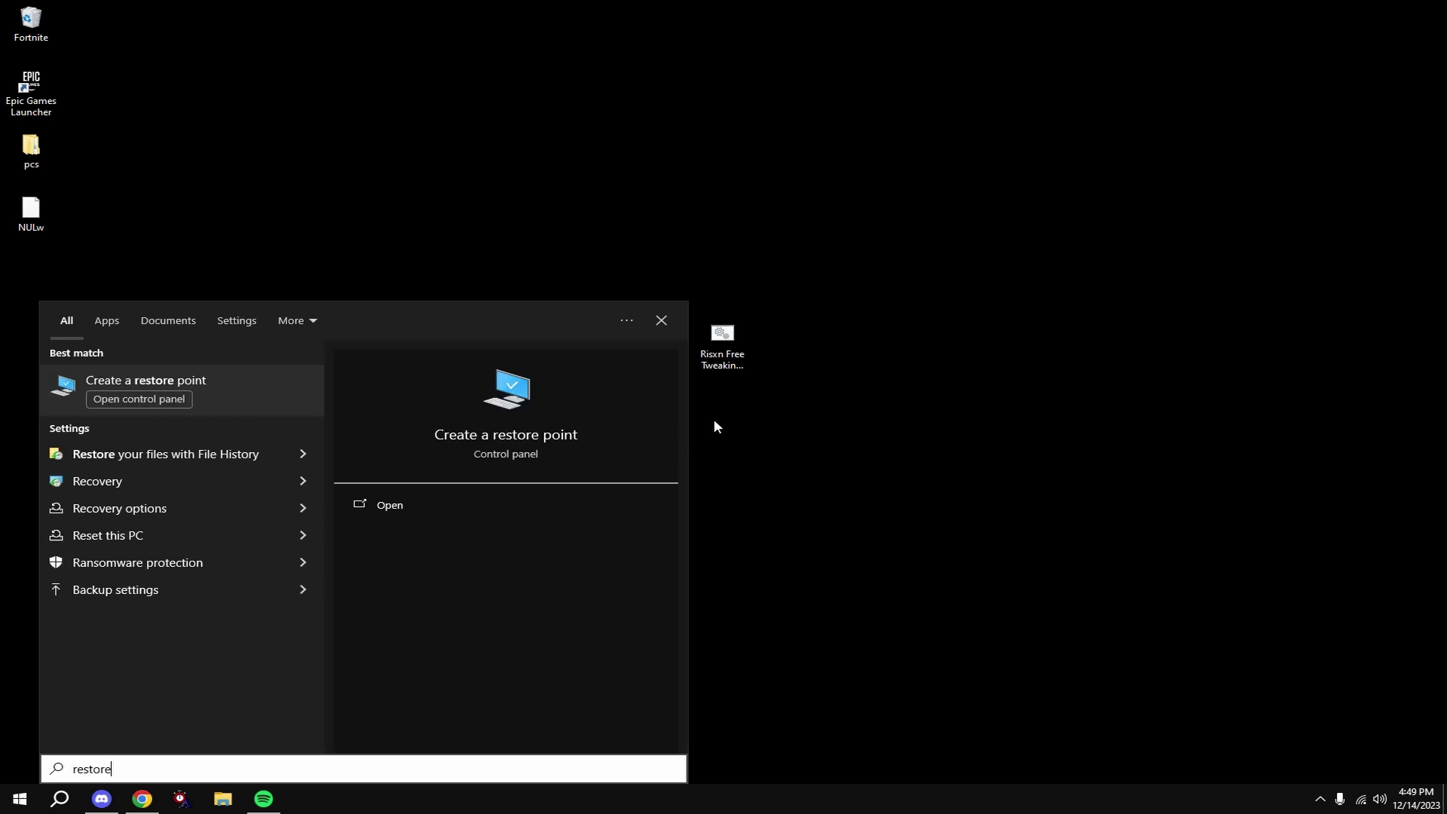
key("Return")
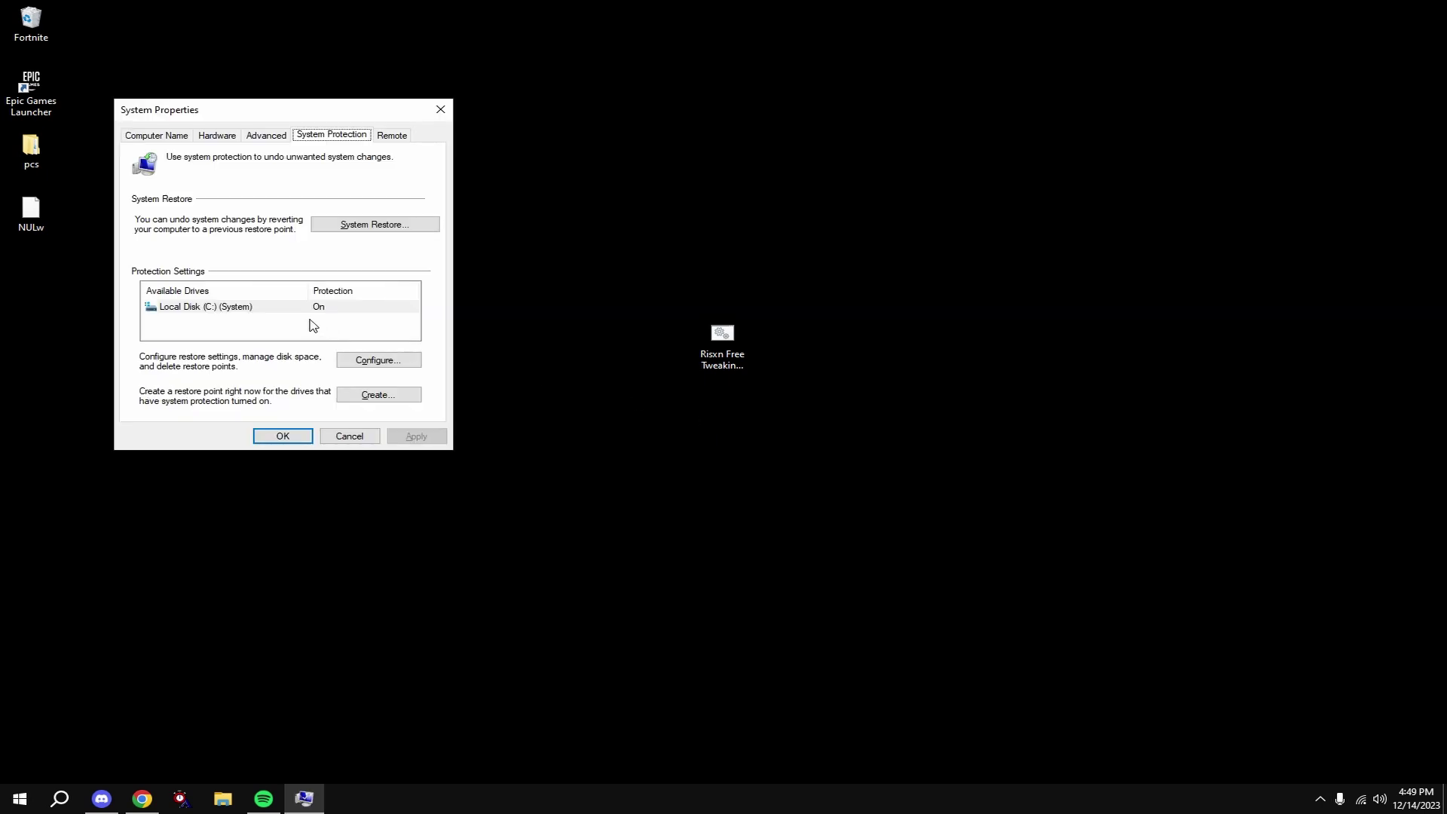
left_click(287, 309)
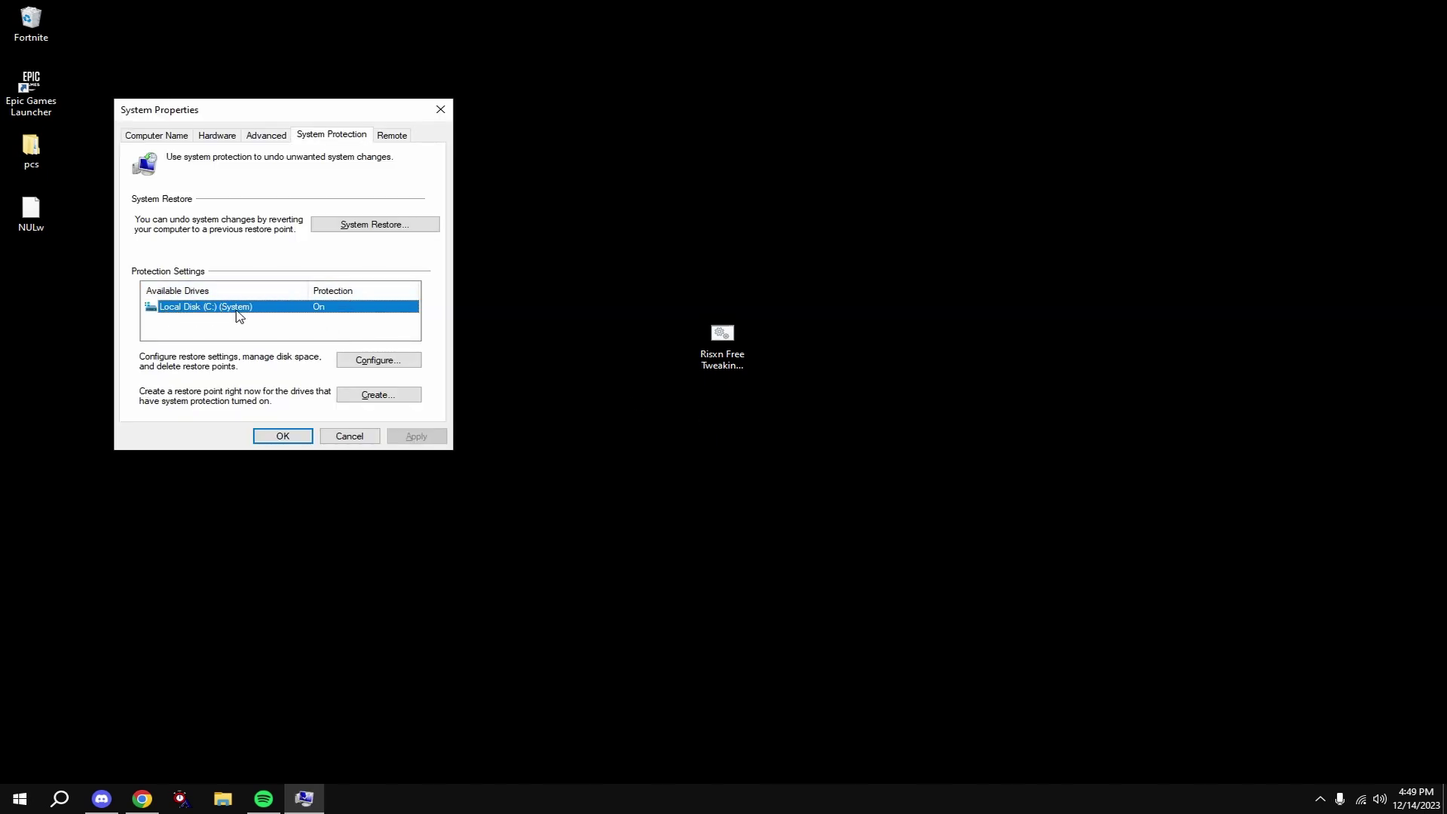
left_click(370, 399)
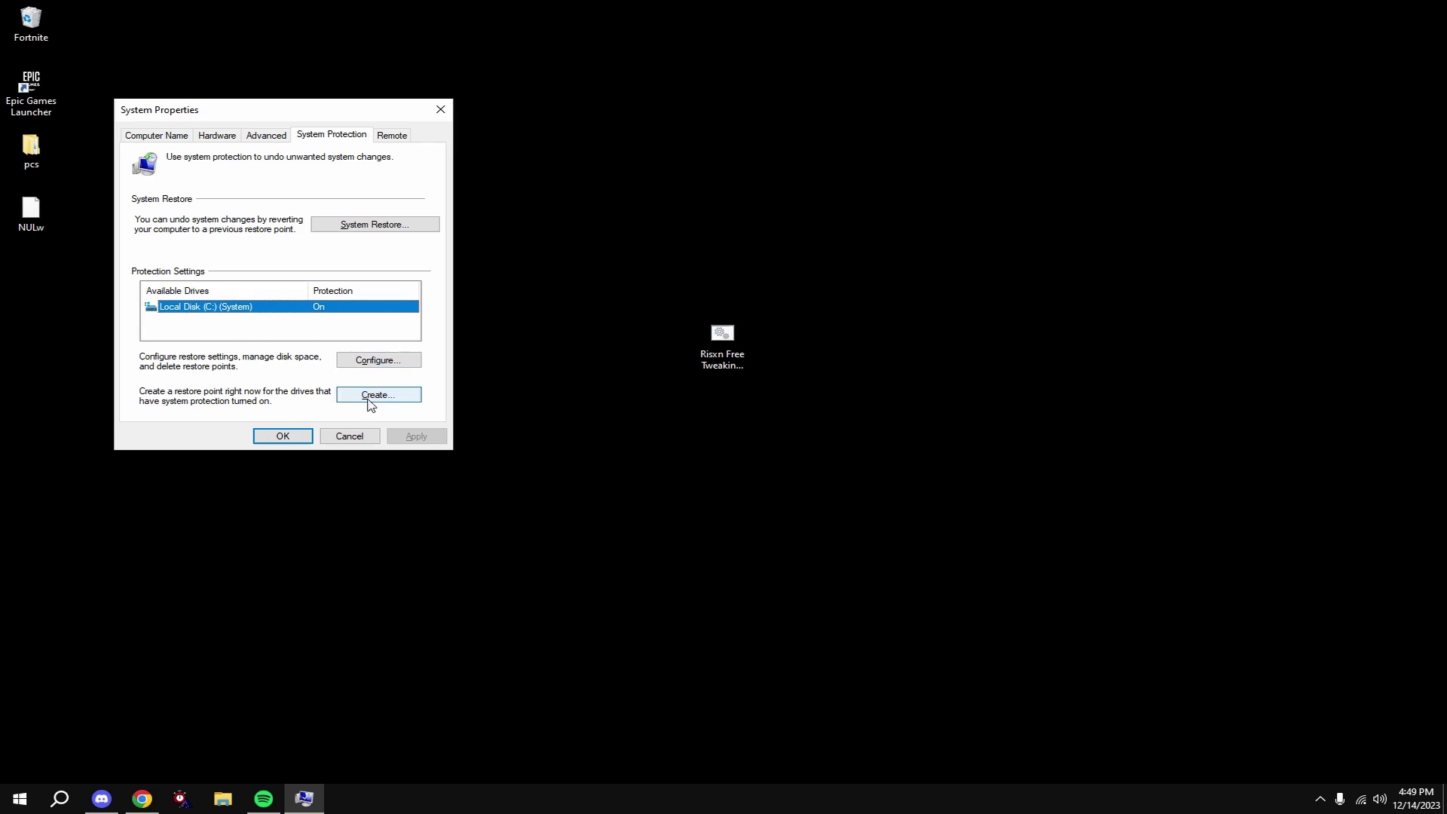
type("risxn")
key("Return")
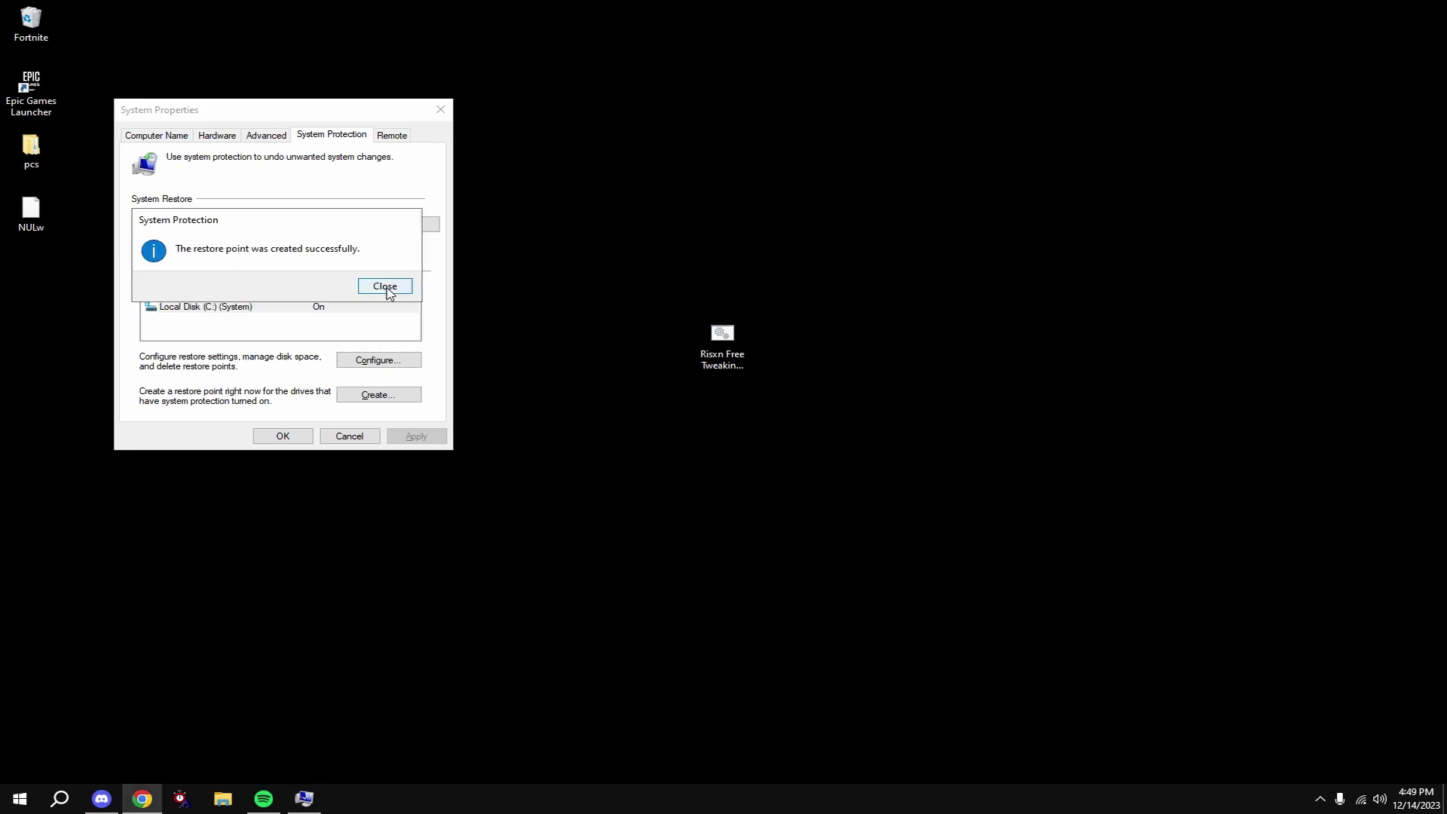
left_click(385, 285)
left_click(281, 438)
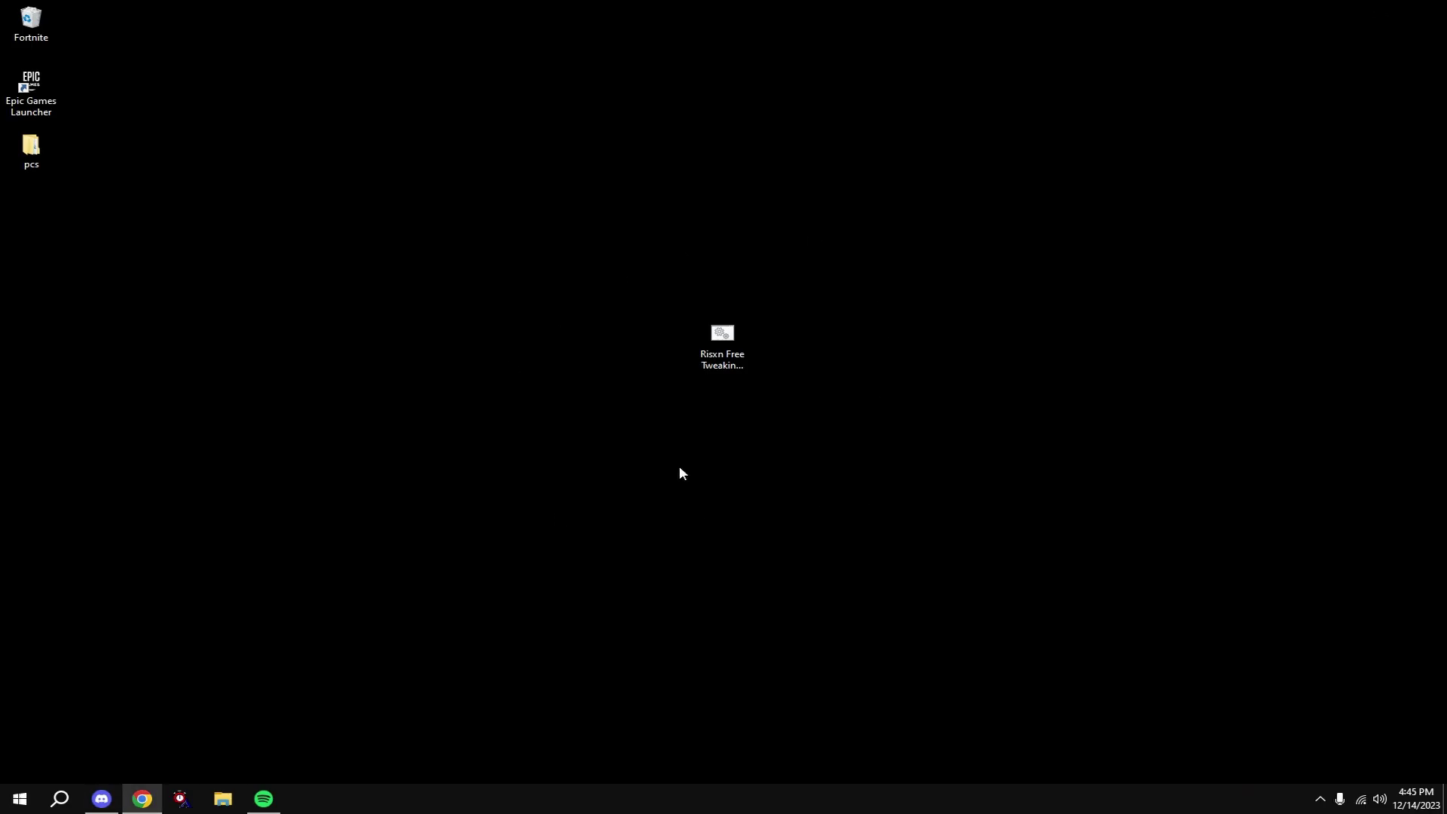
Step: Launch Risxn Free Tweaking Panel V2.3 and run its K Priority tweak
double_click(737, 368)
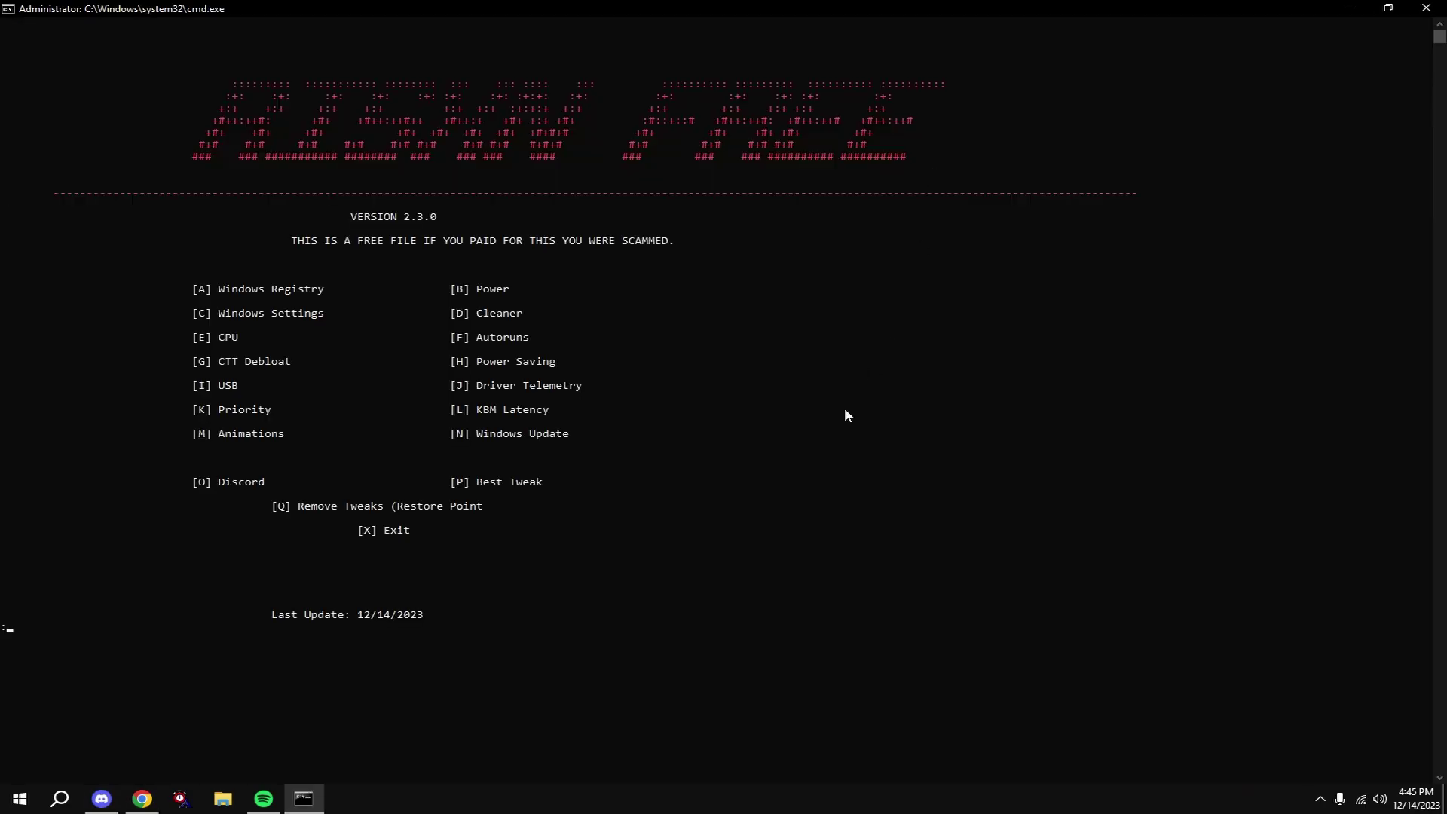
type("k")
key("Return")
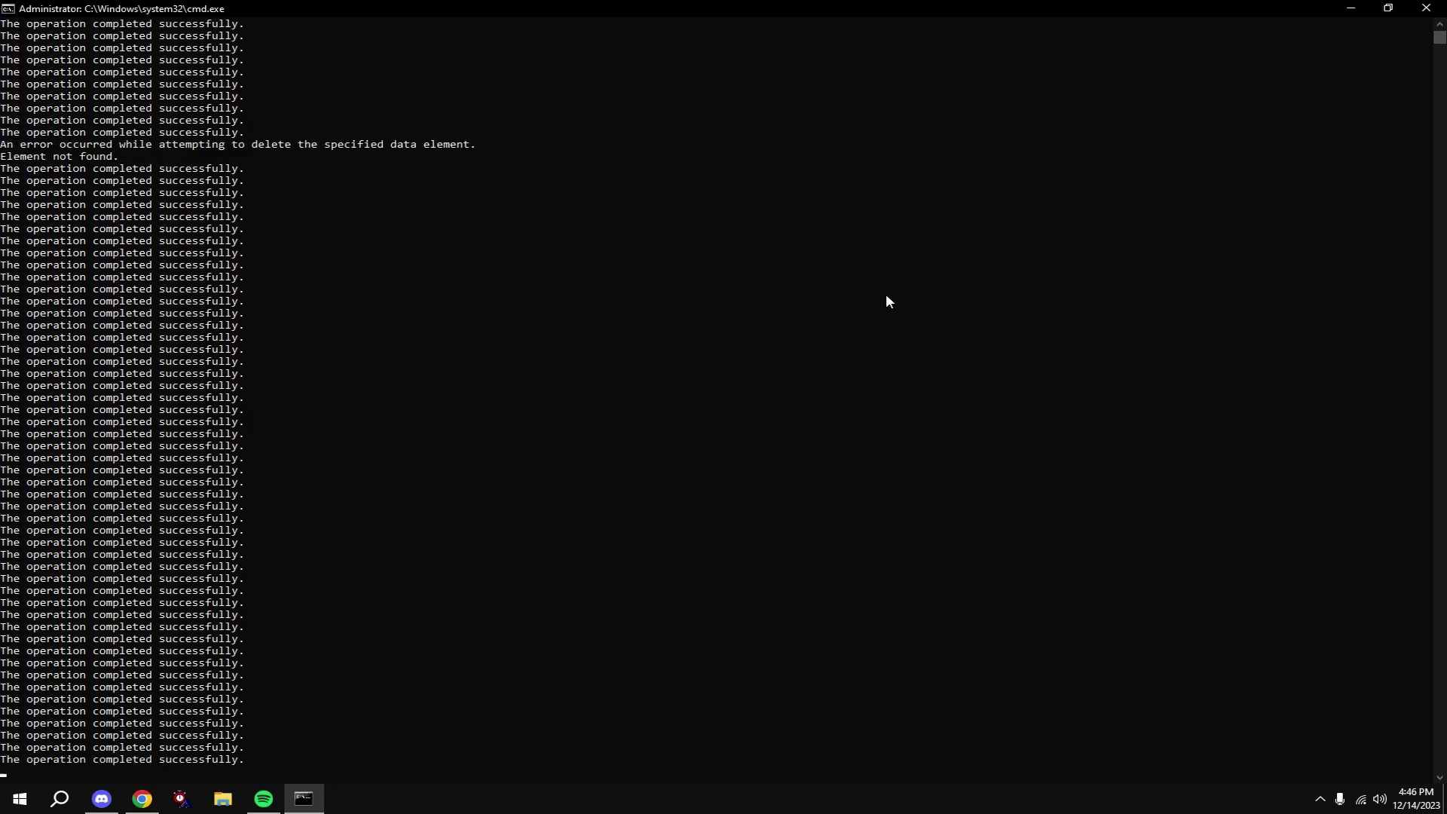
Step: Run the panel's power tweak (option 1) and make the first Ultimate Performance plan active
key("Return")
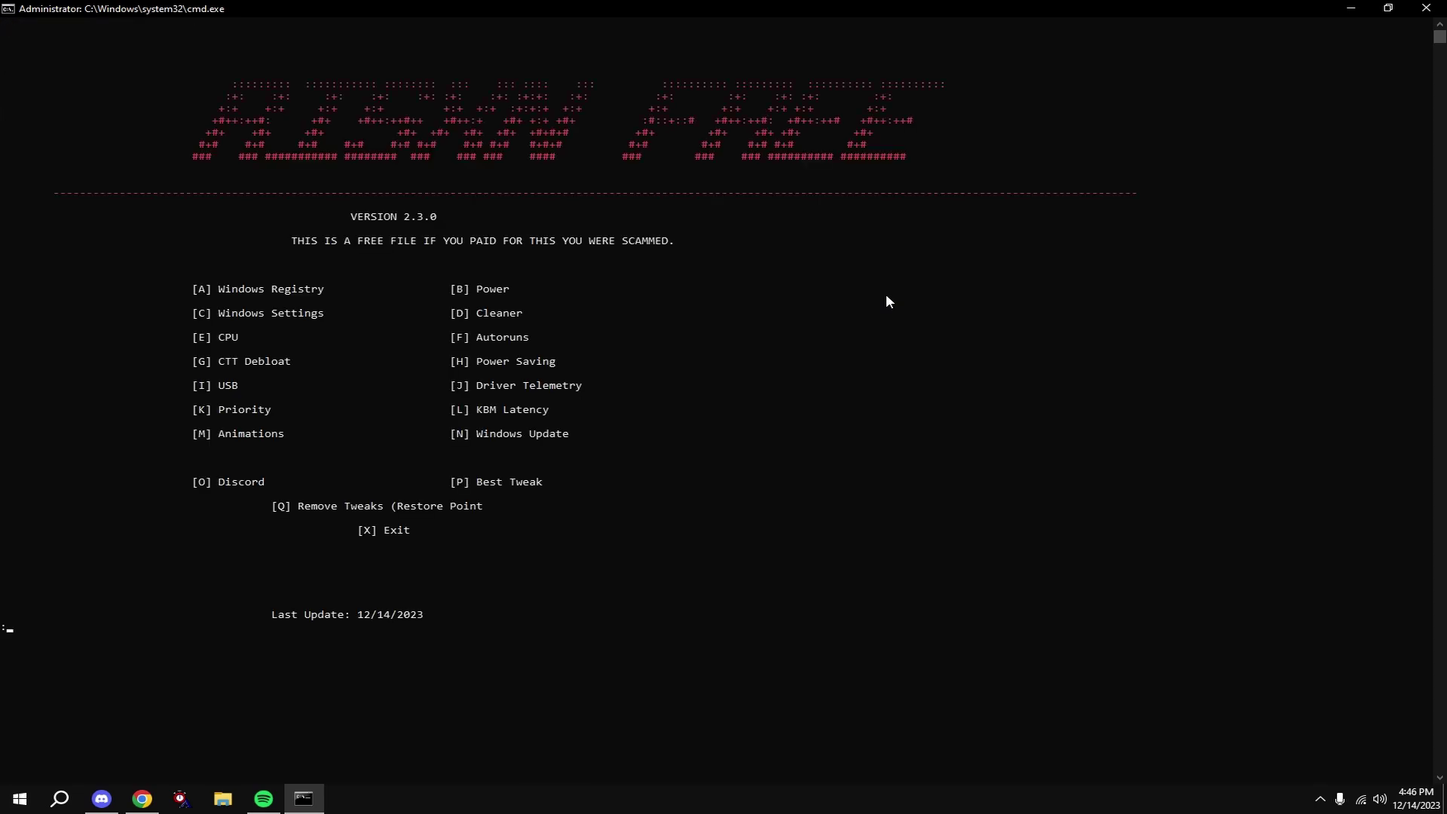
type("1")
key("Return")
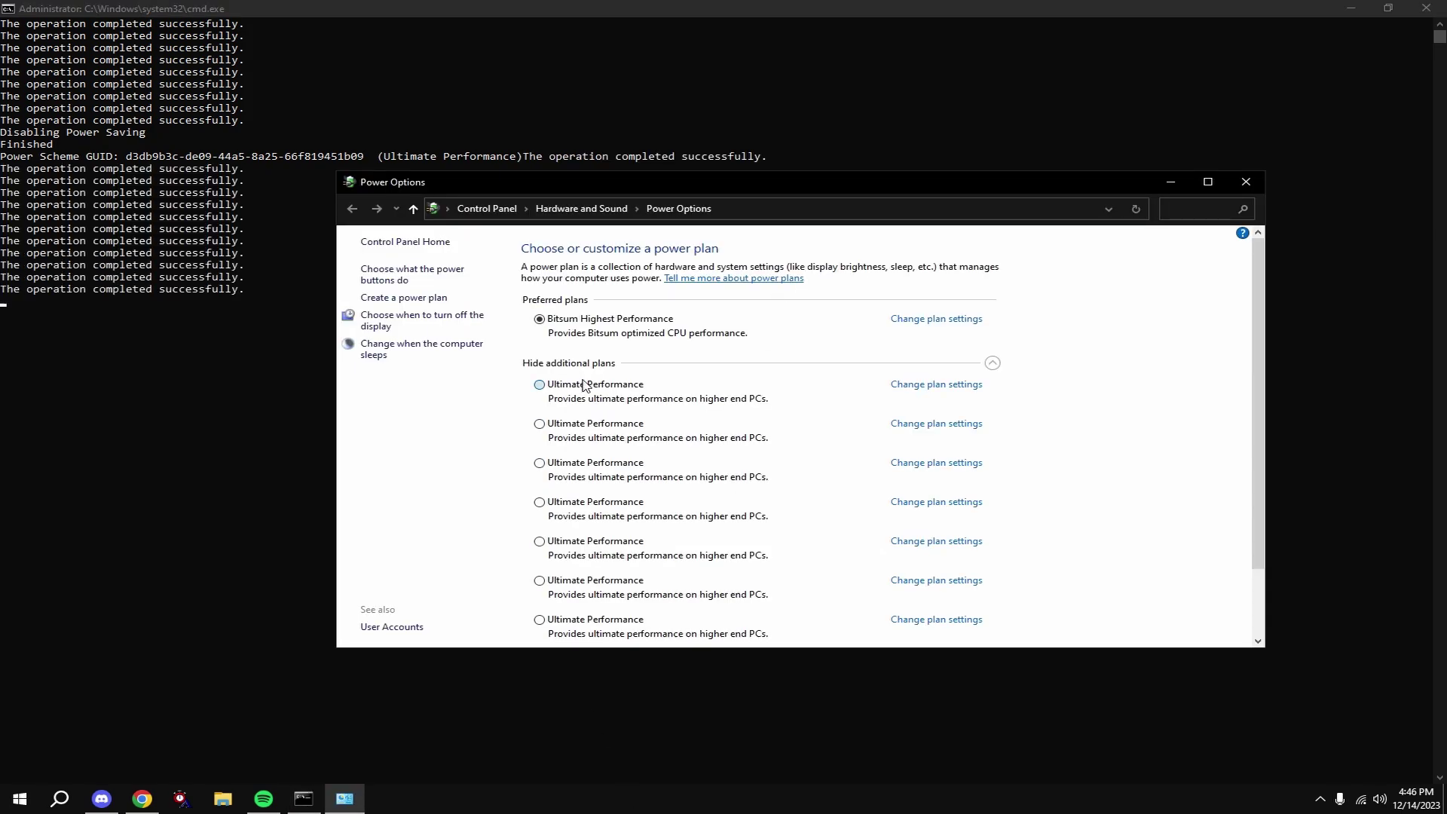
left_click(582, 386)
scroll(694, 512, "down", 2)
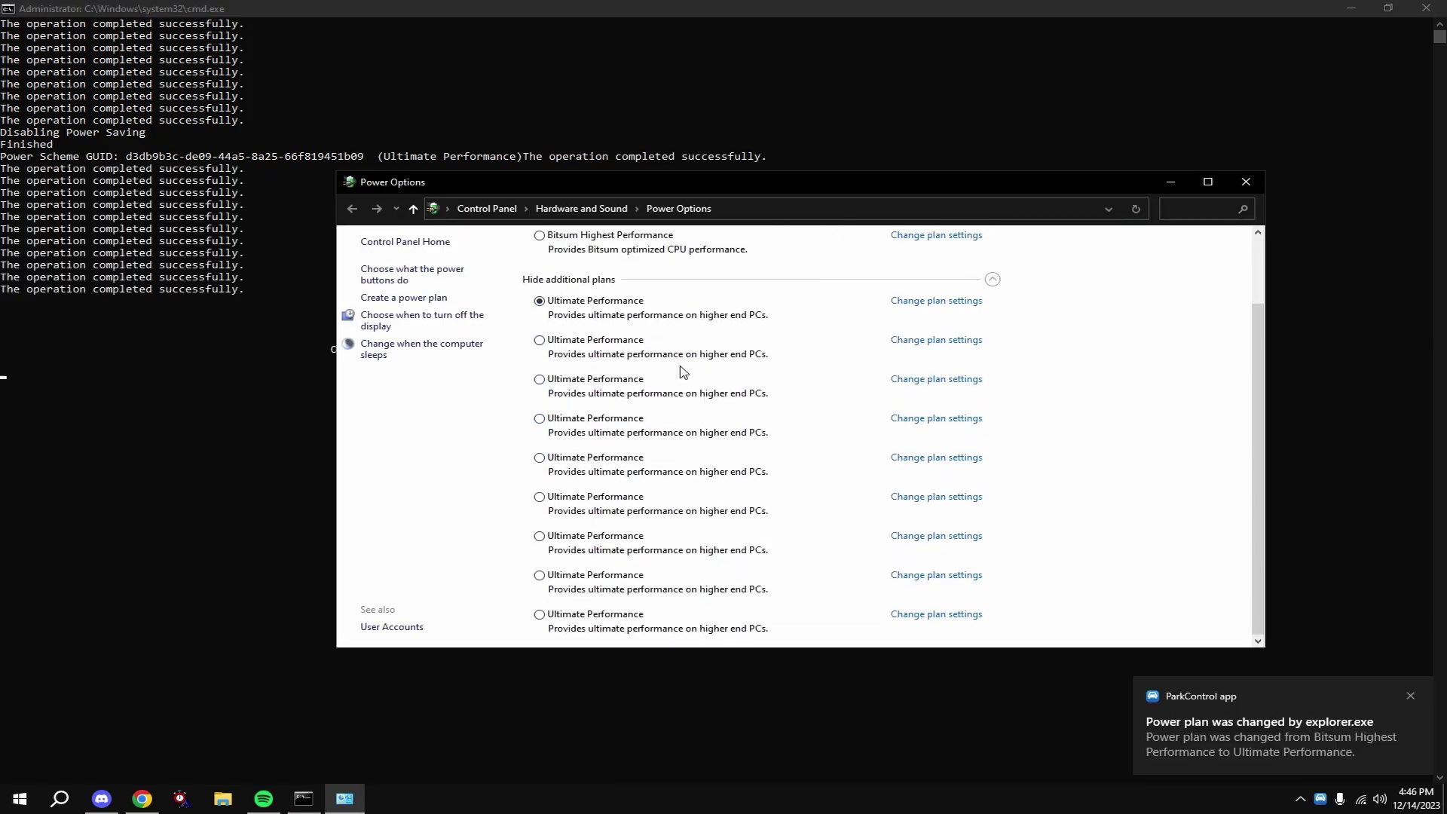
scroll(554, 452, "up", 2)
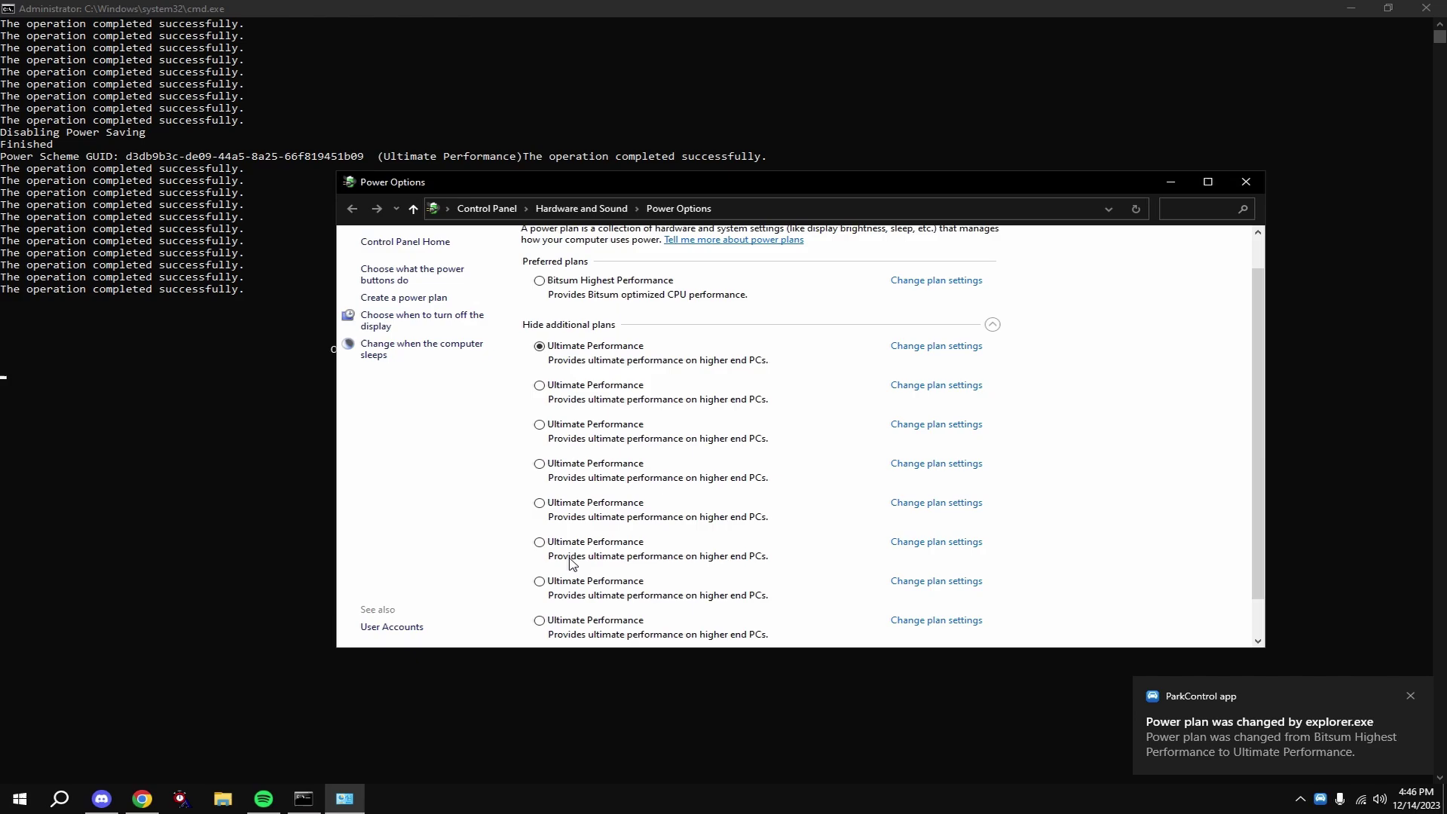
left_click(1246, 181)
key("Return")
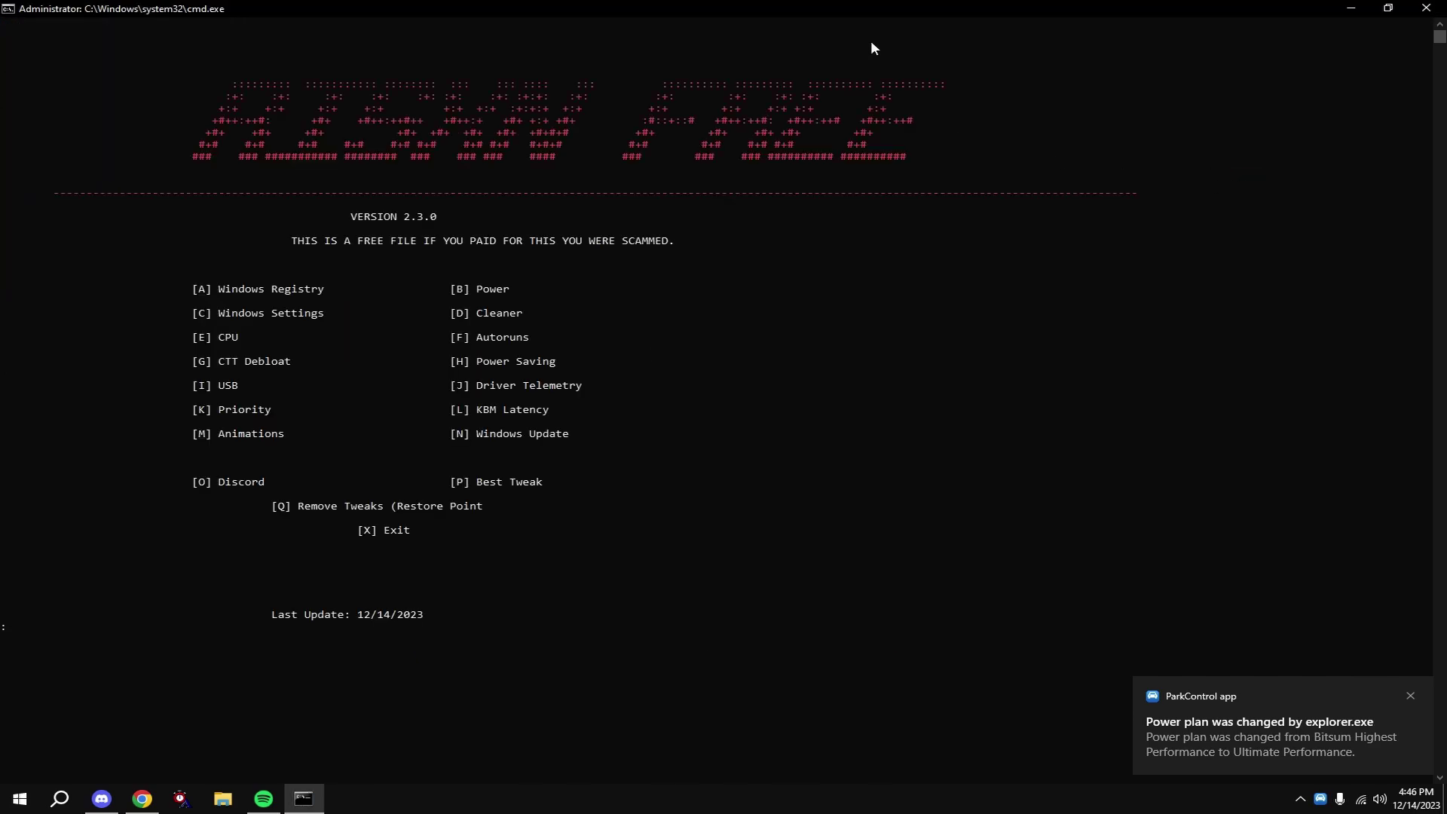
Step: Apply the Windows Settings tweaks with option C
type("c")
key("Return")
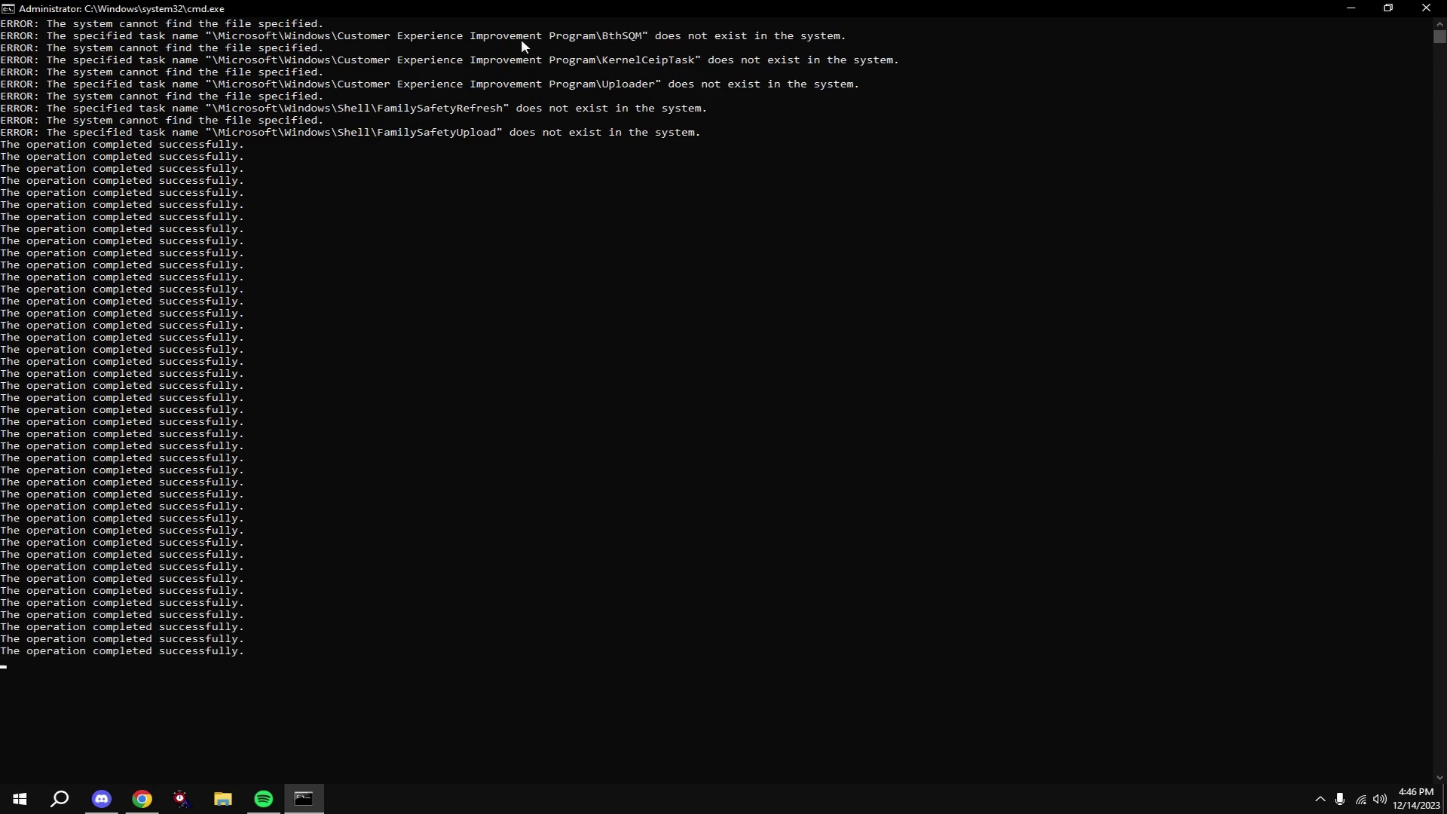
key("Return")
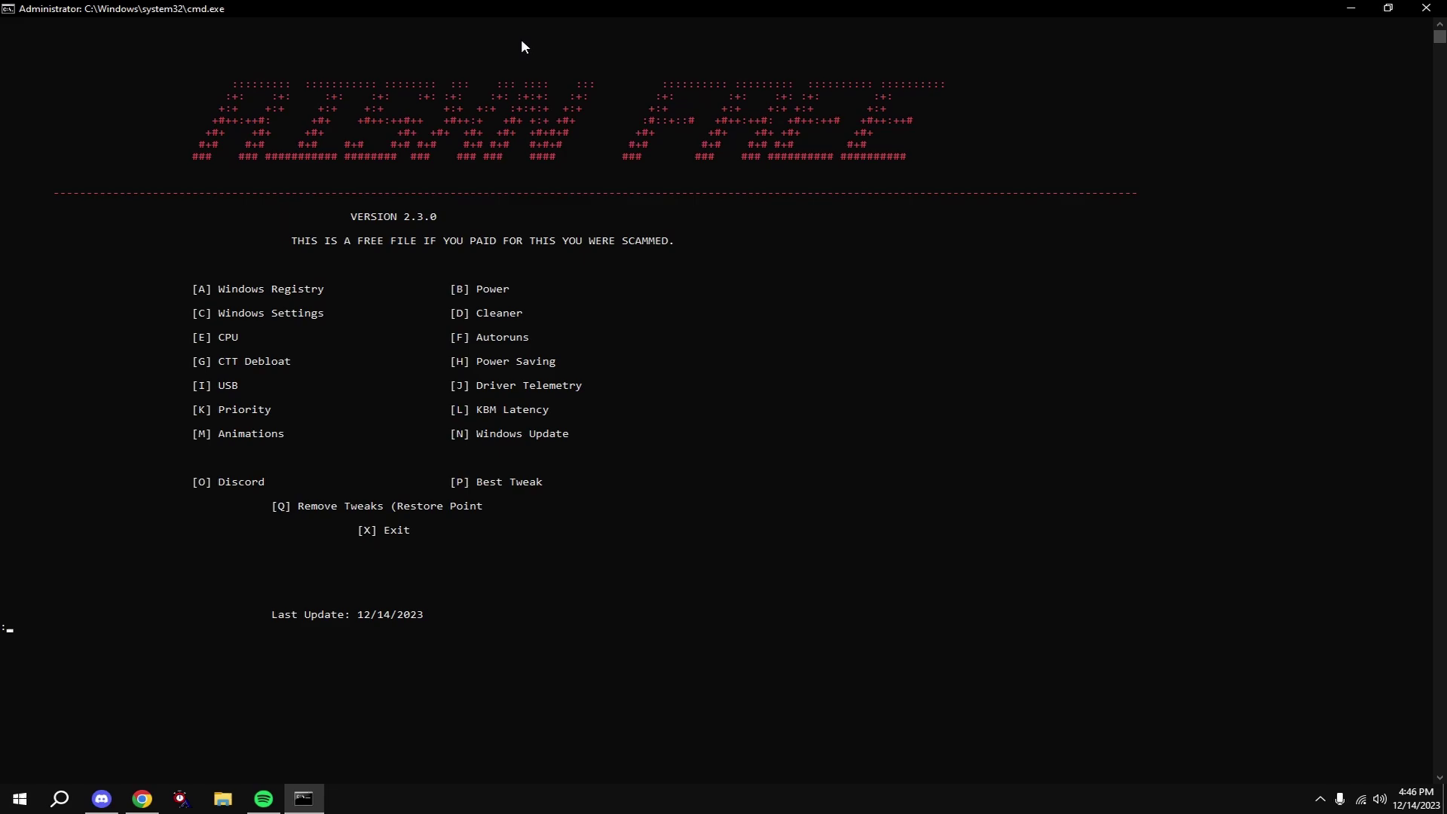
Step: Run the Cleaner (option D) to delete temp files, logs and Recycle Bin contents
type("D")
key("Return")
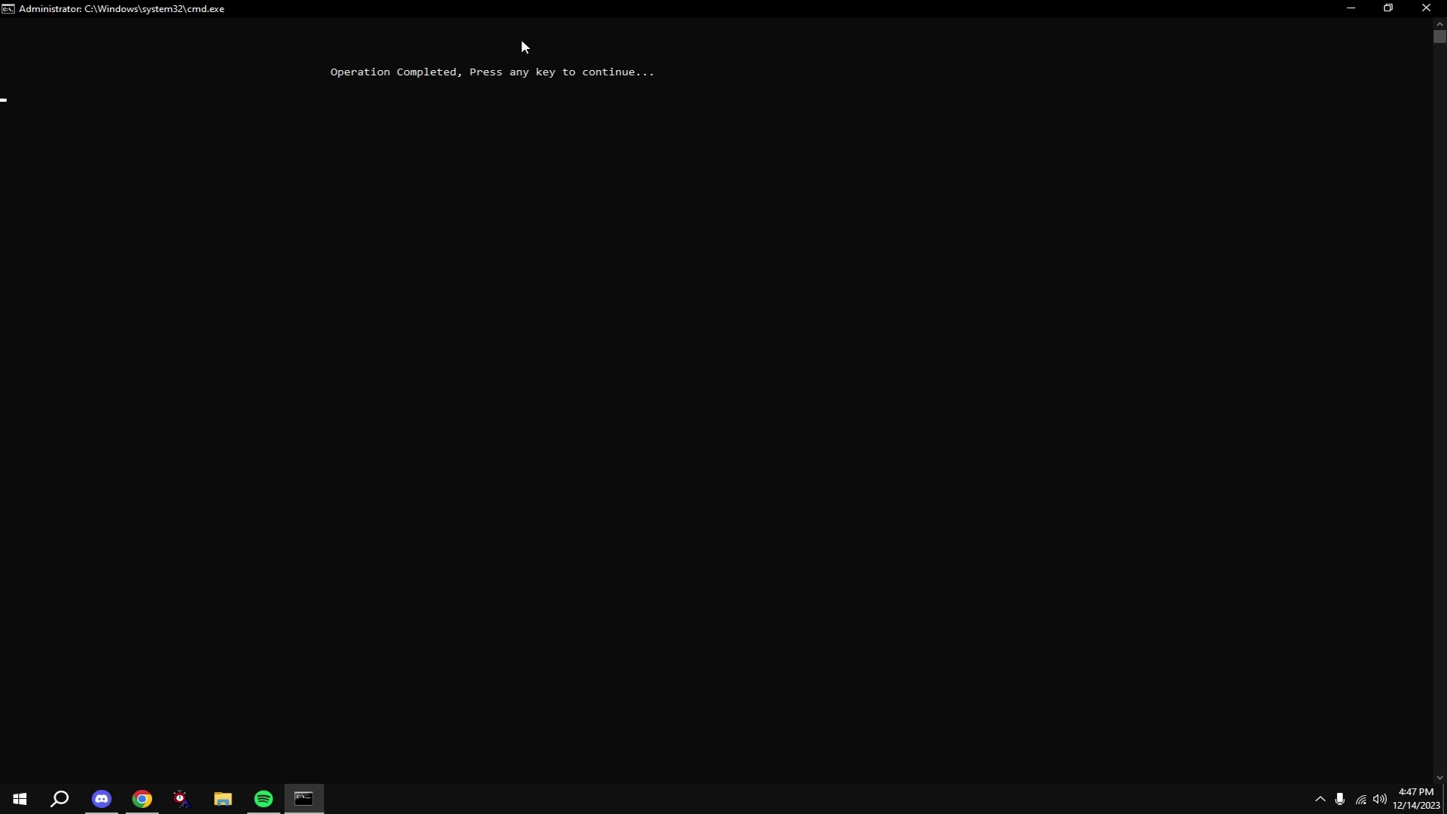
key("Return")
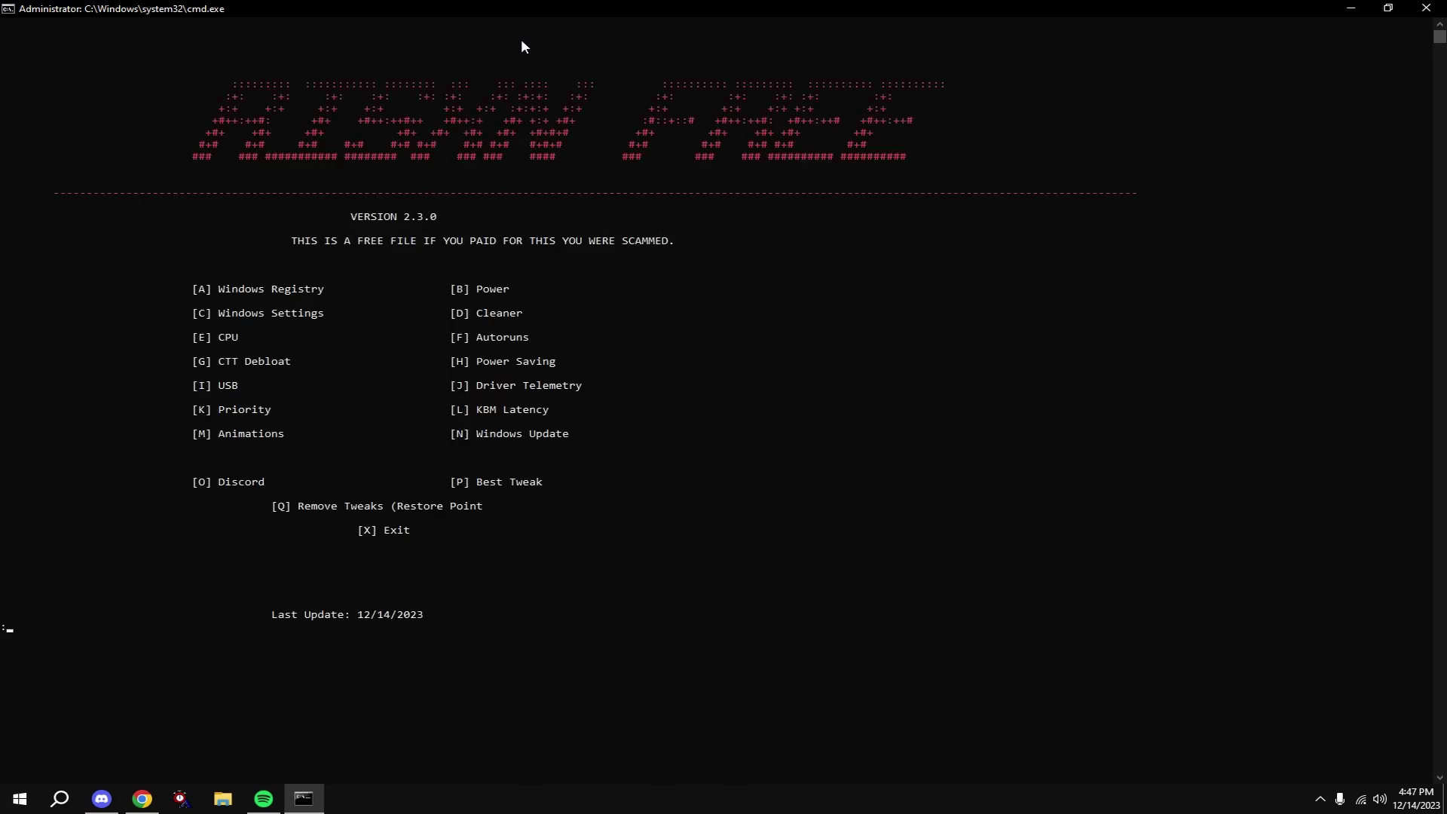
Step: Download and open Autoruns with option A, review the Logon entries, then close it
type("a")
key("Return")
key("Return")
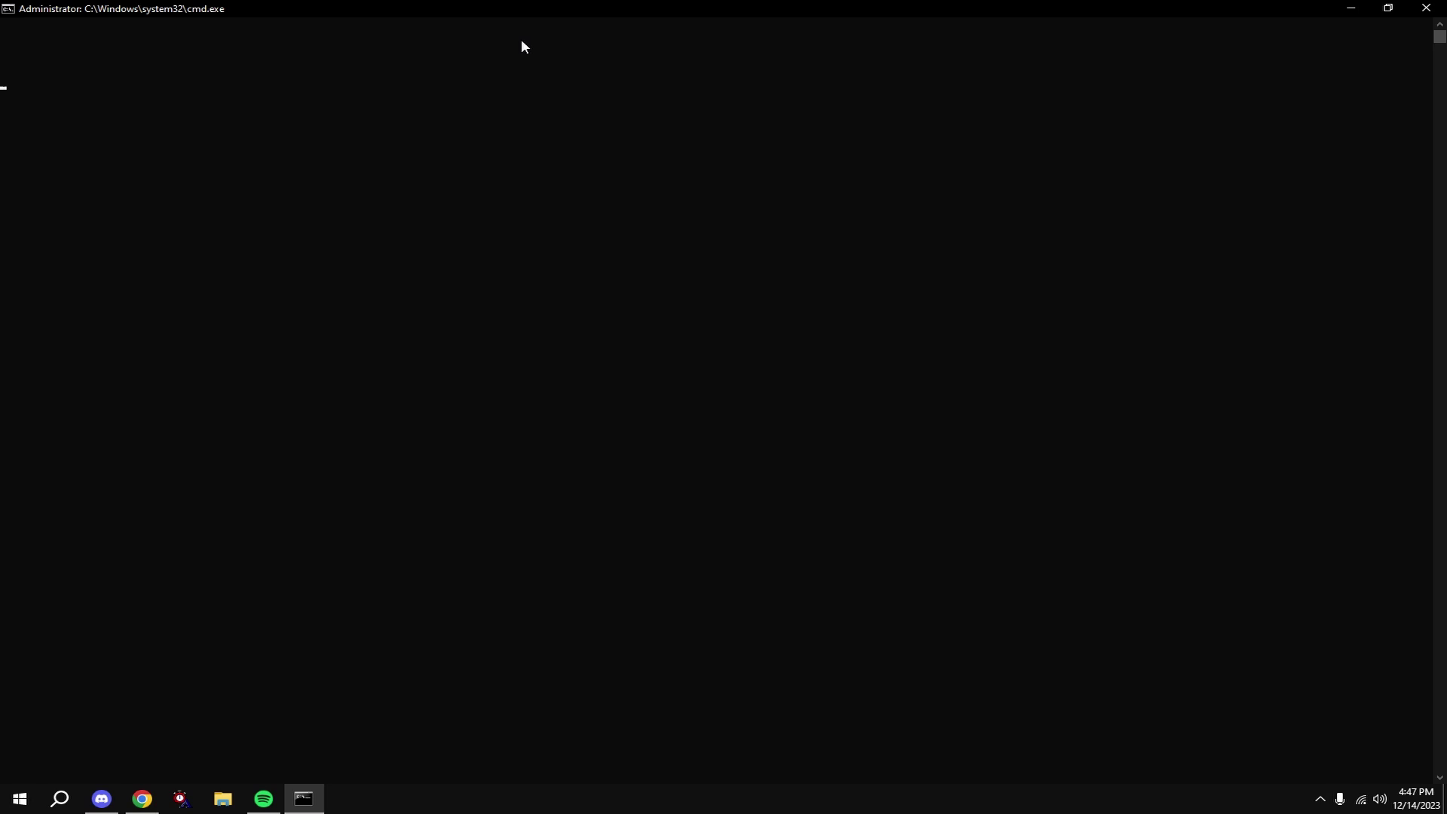
type("a")
key("Return")
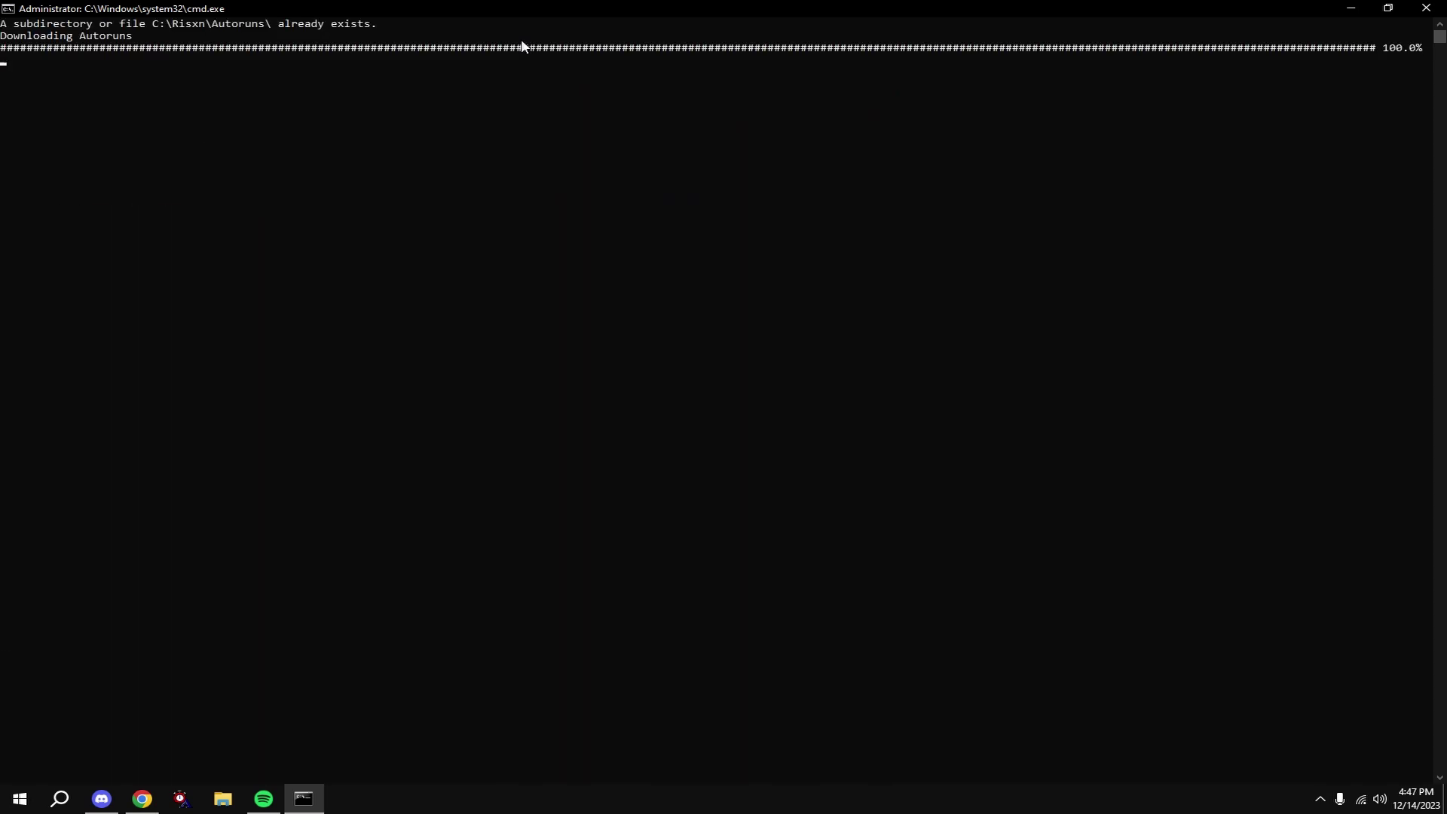
left_click(870, 463)
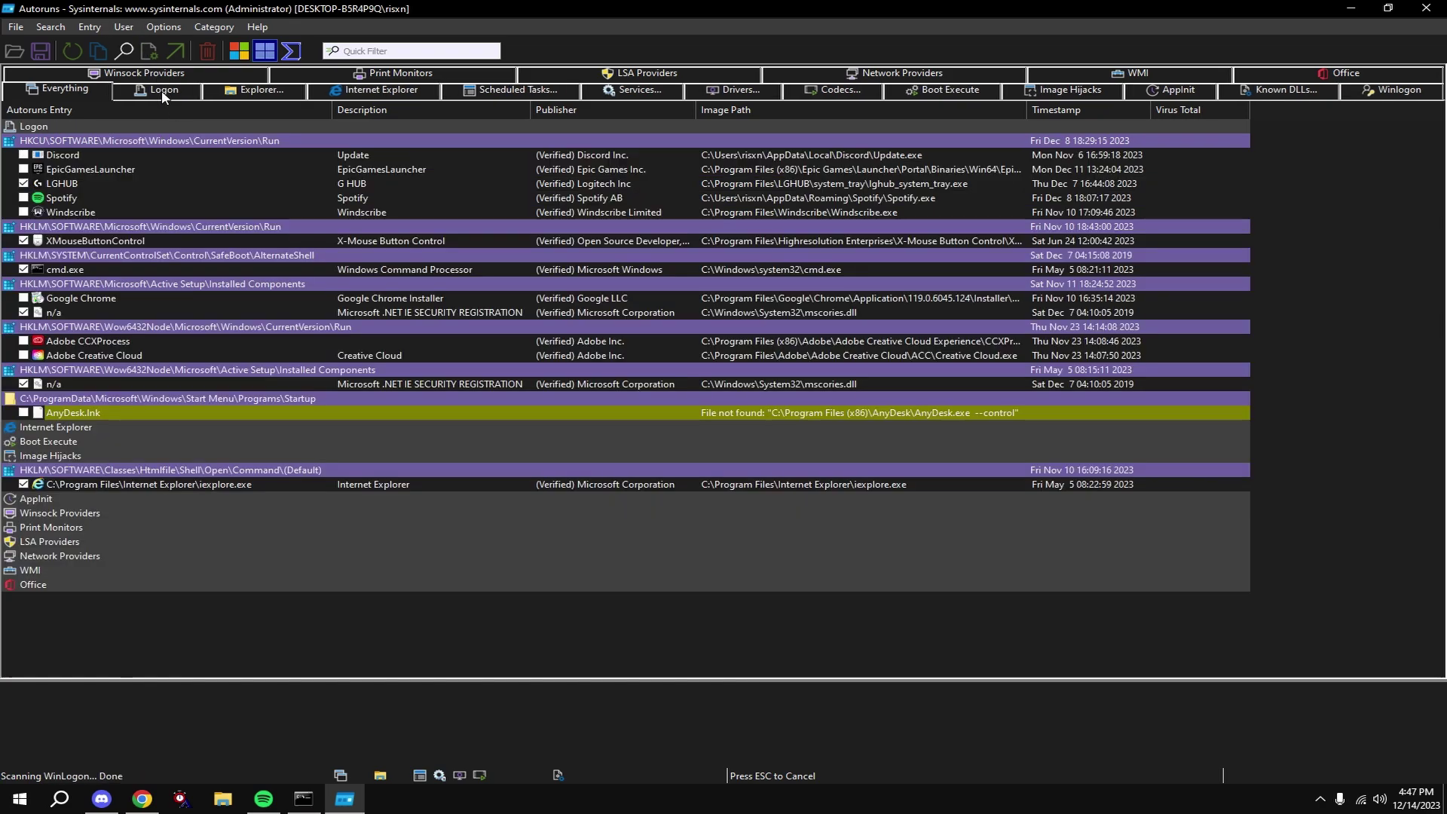
left_click(122, 92)
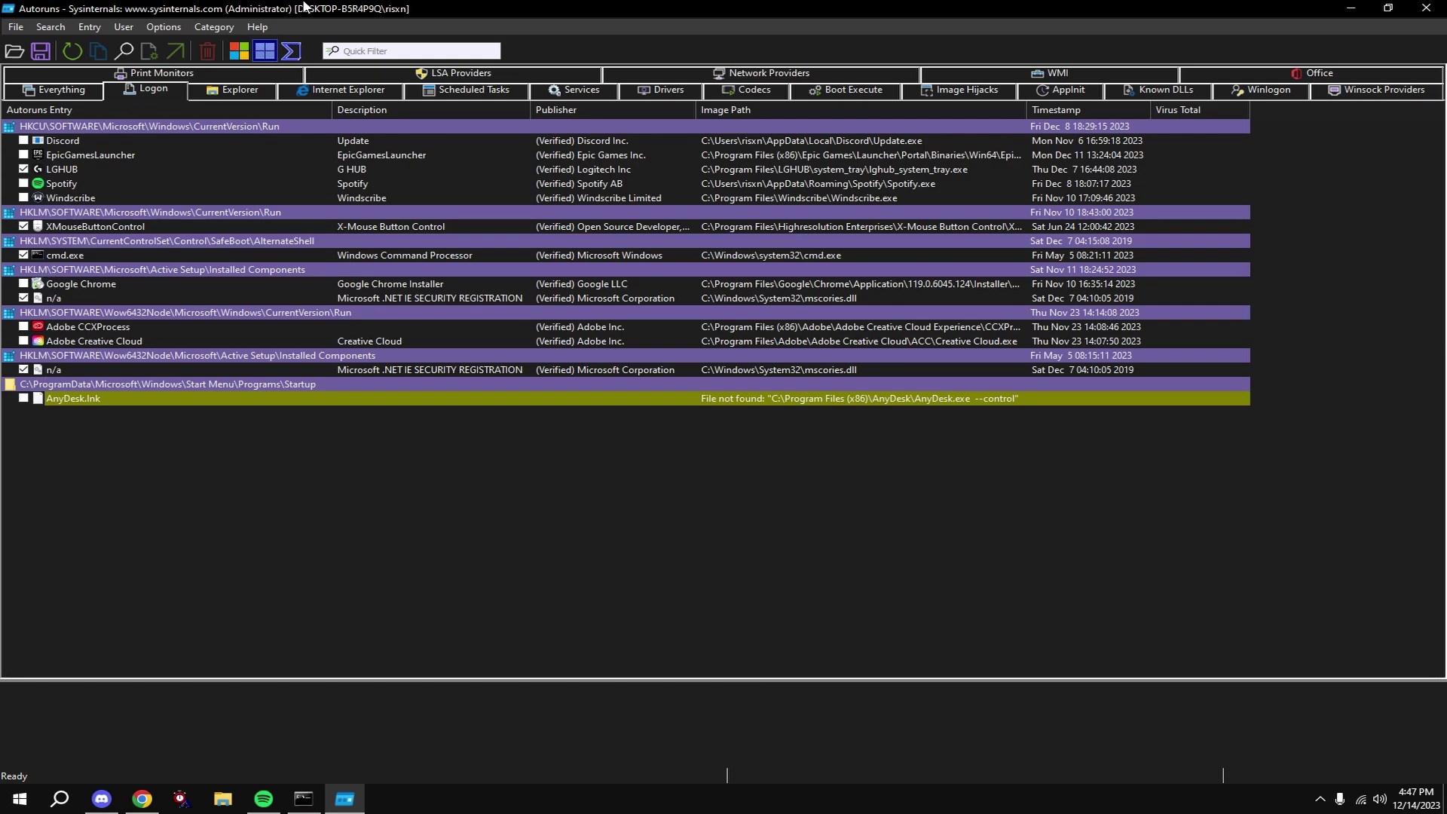
left_click(1427, 7)
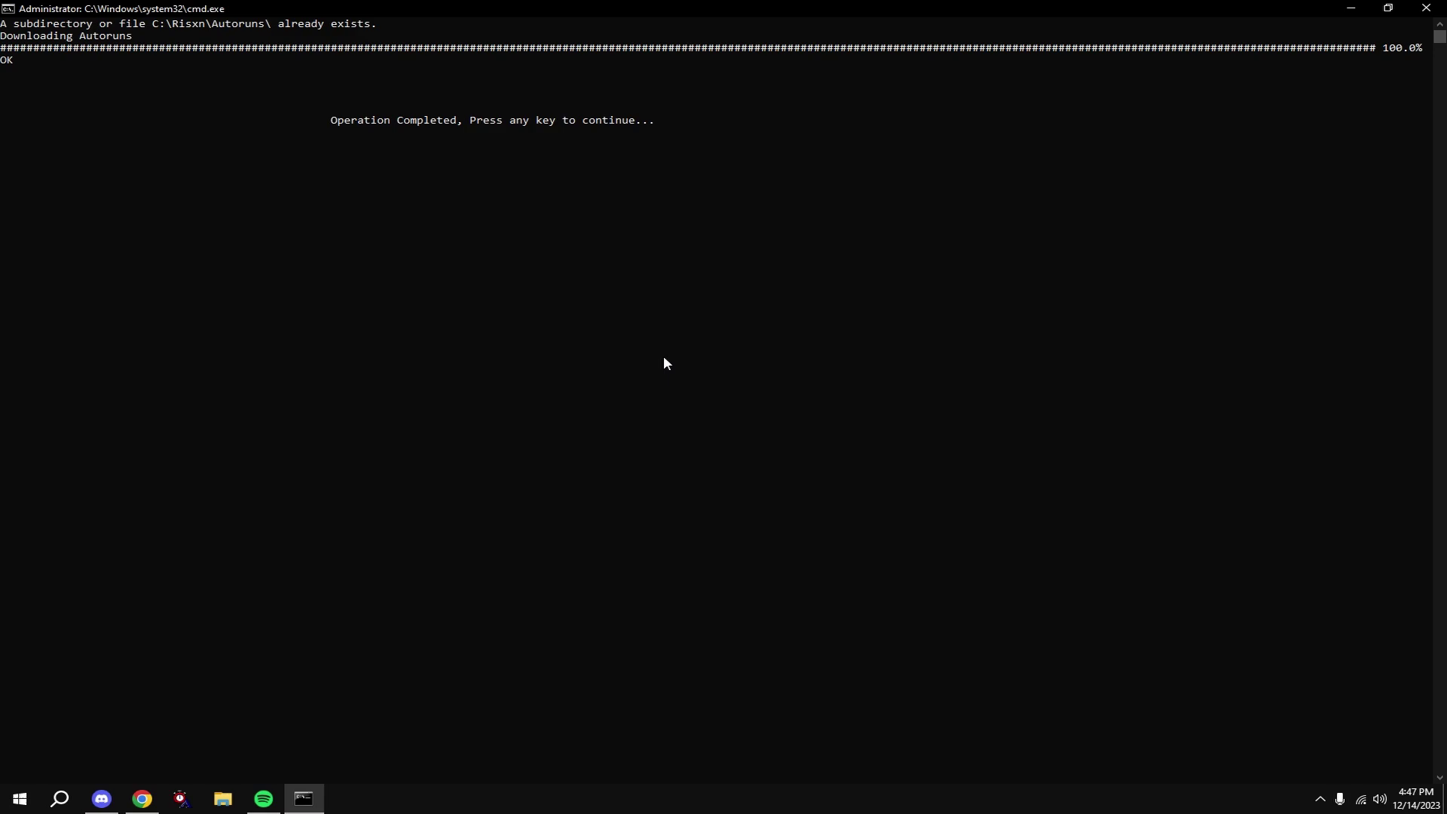
key("Return")
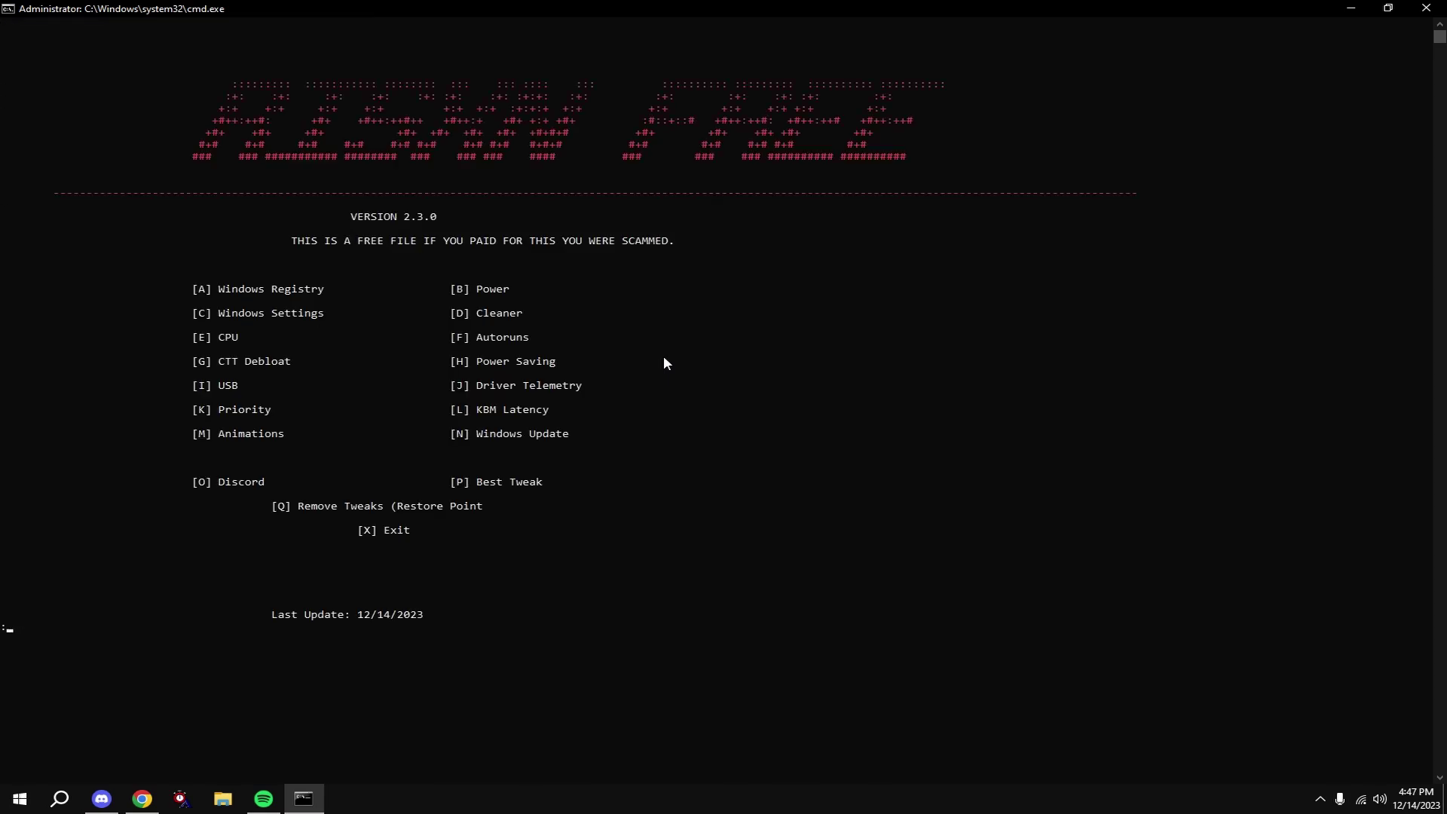
Step: Run CTT Debloat (option G) and apply the recommended essential tweaks in WinUtil
type("g")
key("Return")
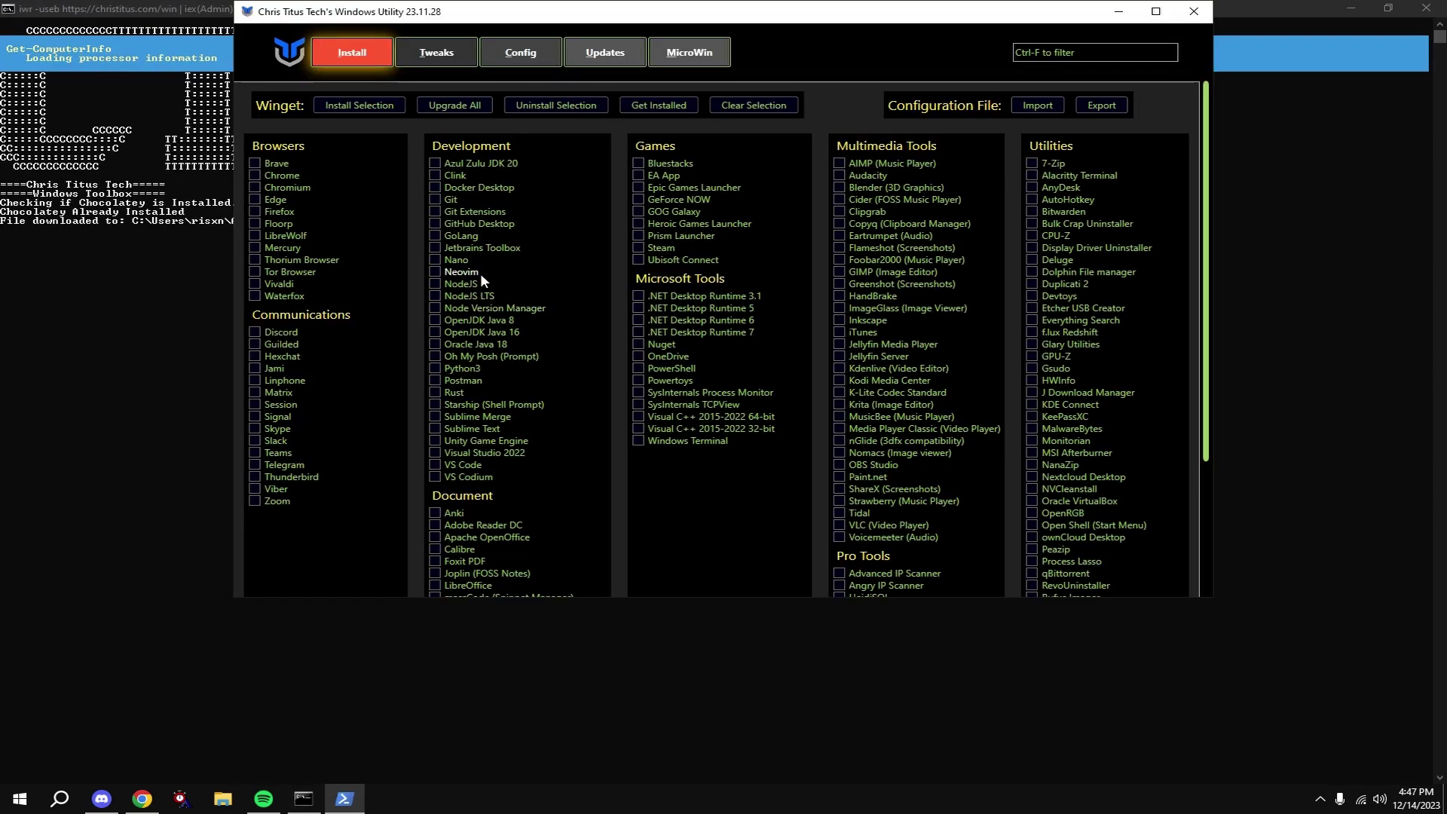
left_click(439, 54)
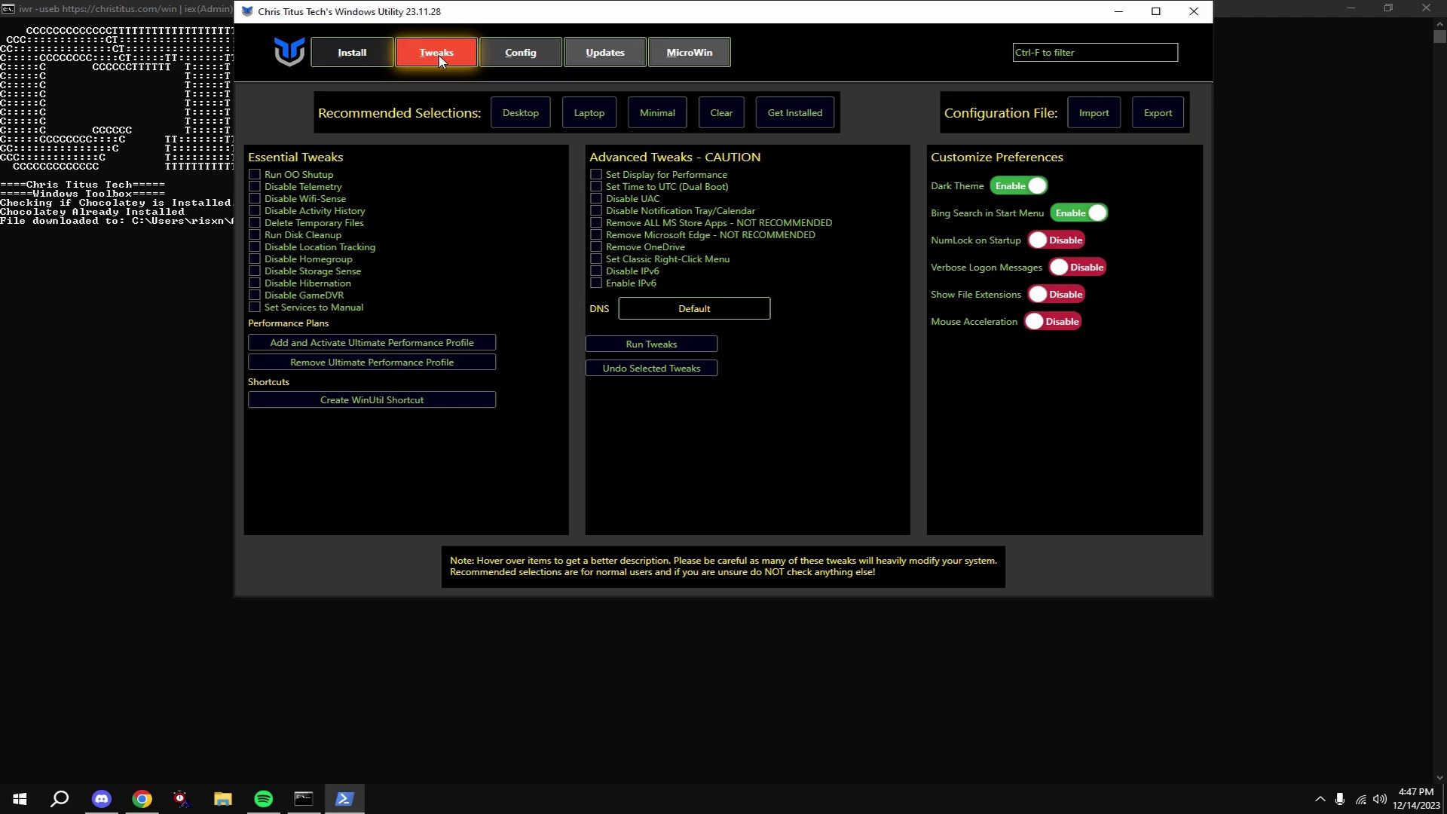
left_click(523, 120)
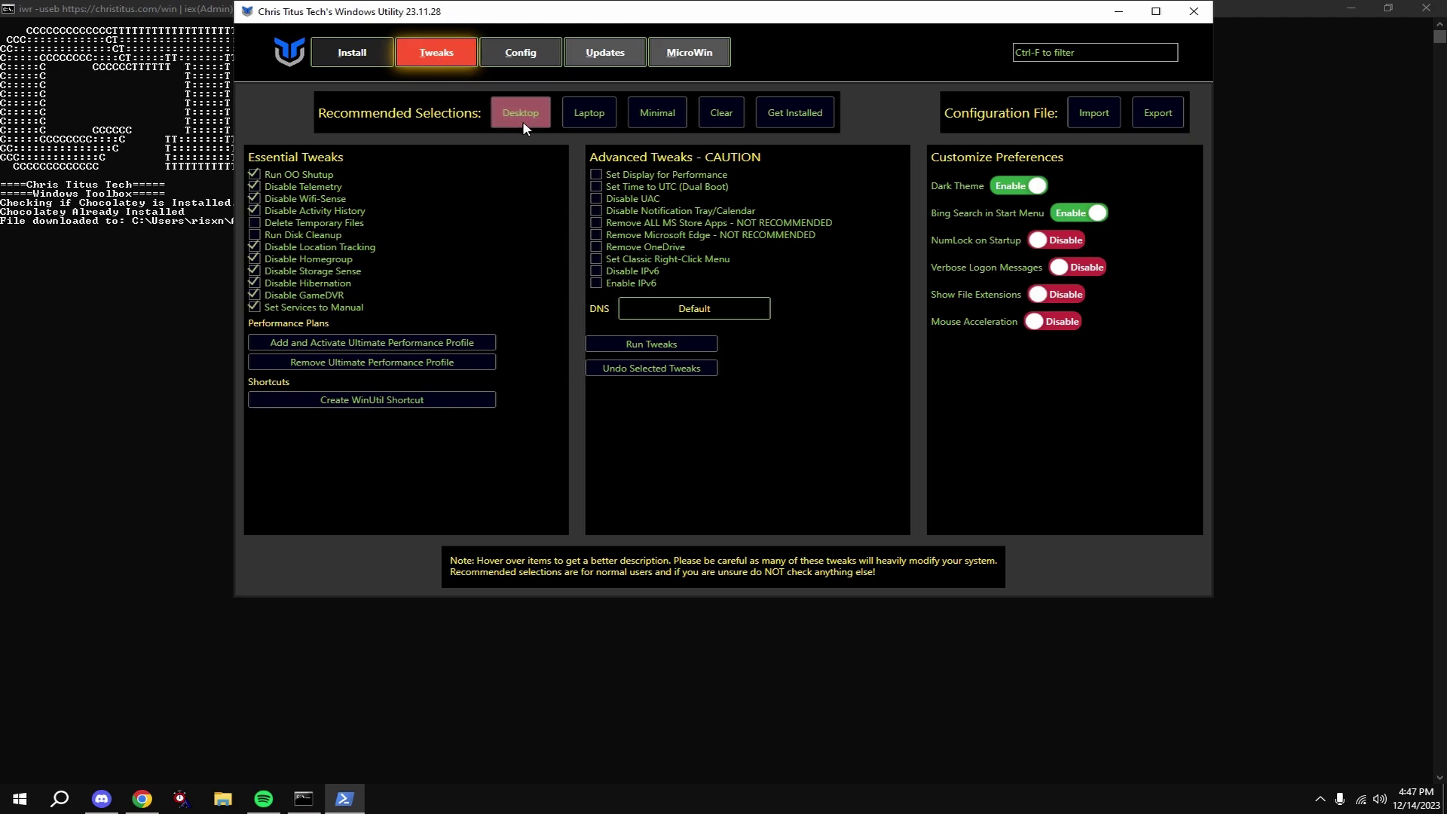
left_click(646, 347)
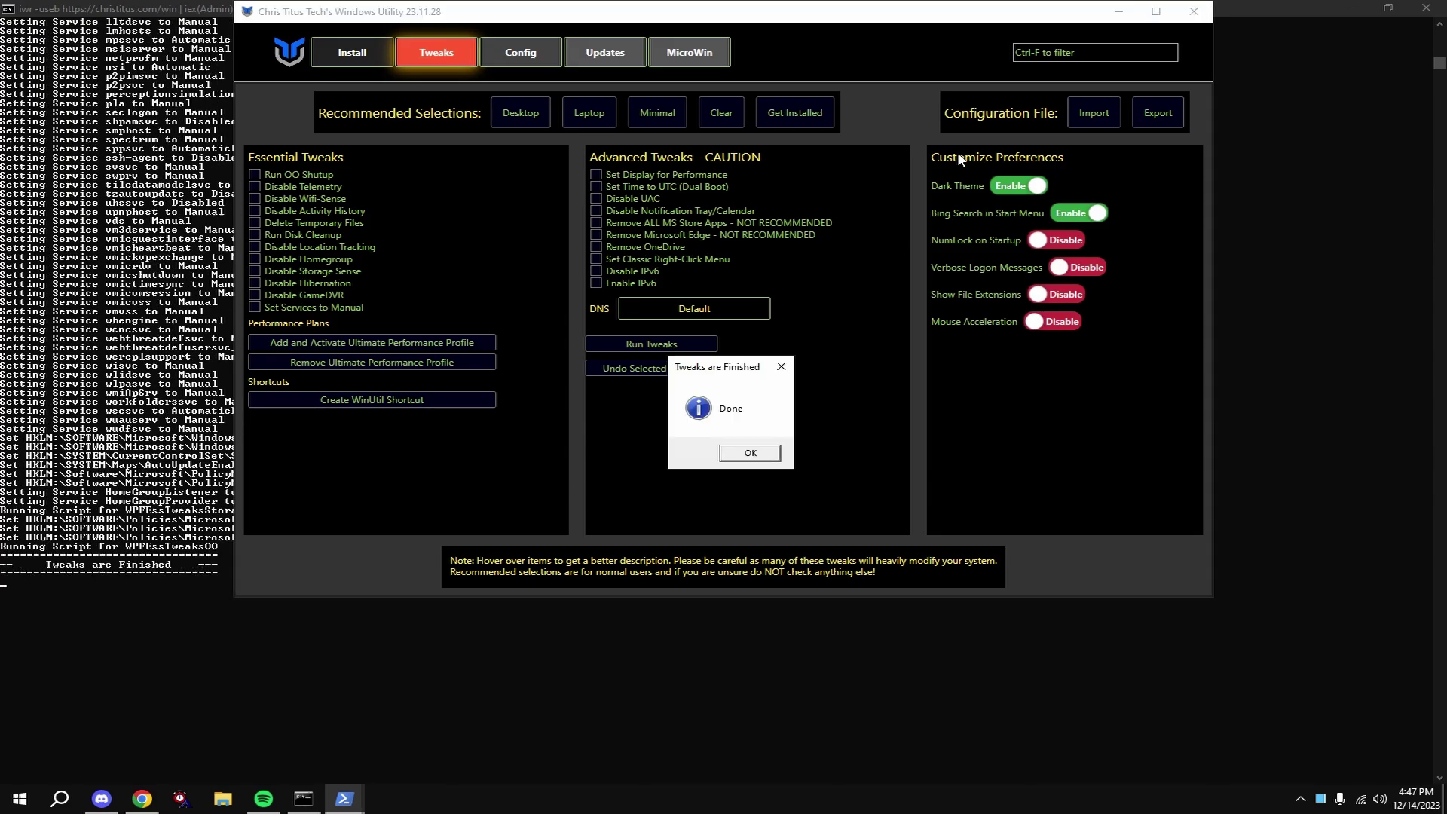
Step: Disable Bing Search in Start Menu and close WinUtil
left_click(736, 455)
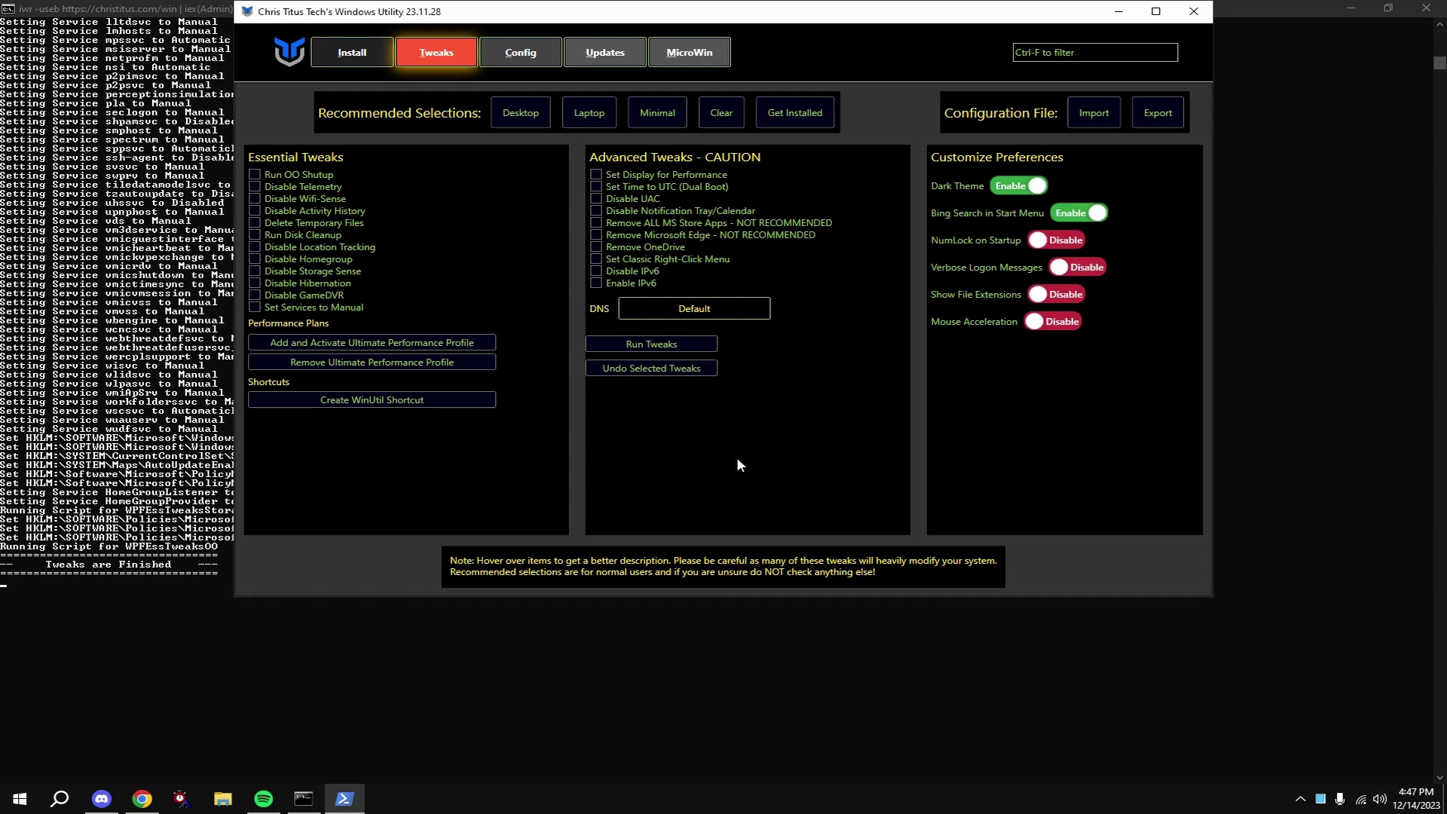
left_click(1084, 217)
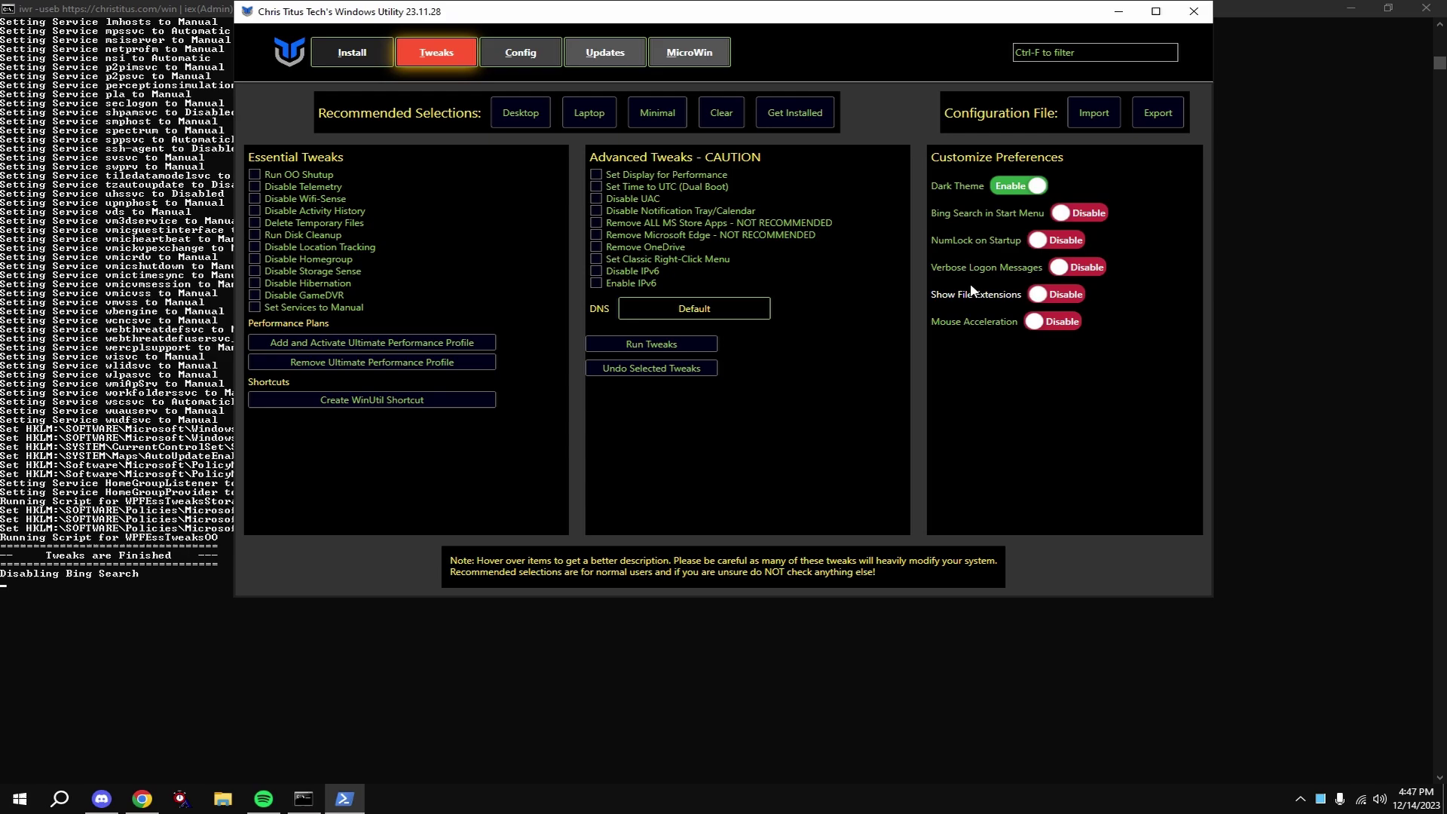
left_click(1196, 12)
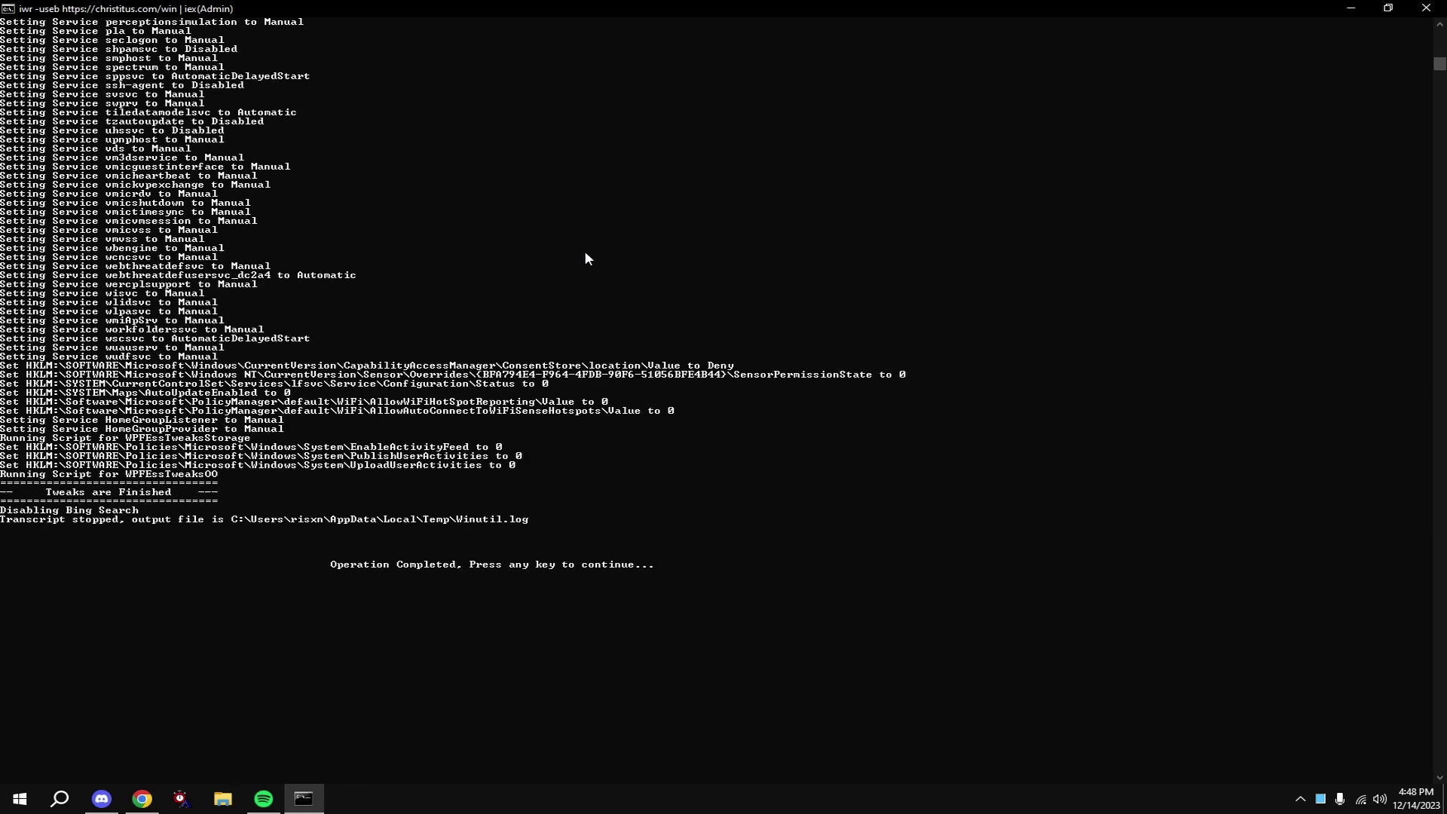
Step: Apply the Power Saving tweak (option H) to disable network adapter power management
key("Return")
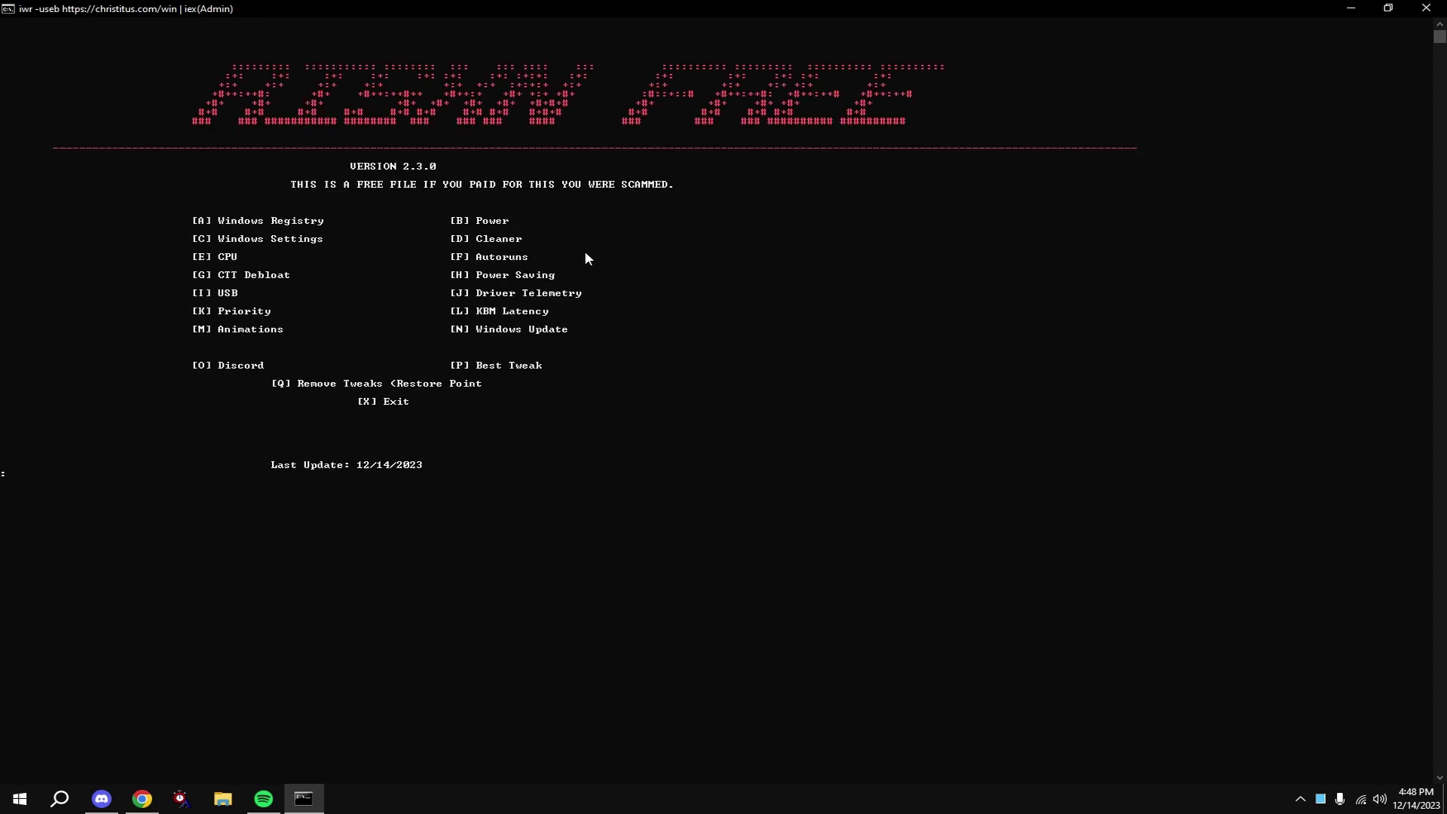
type("h")
key("Return")
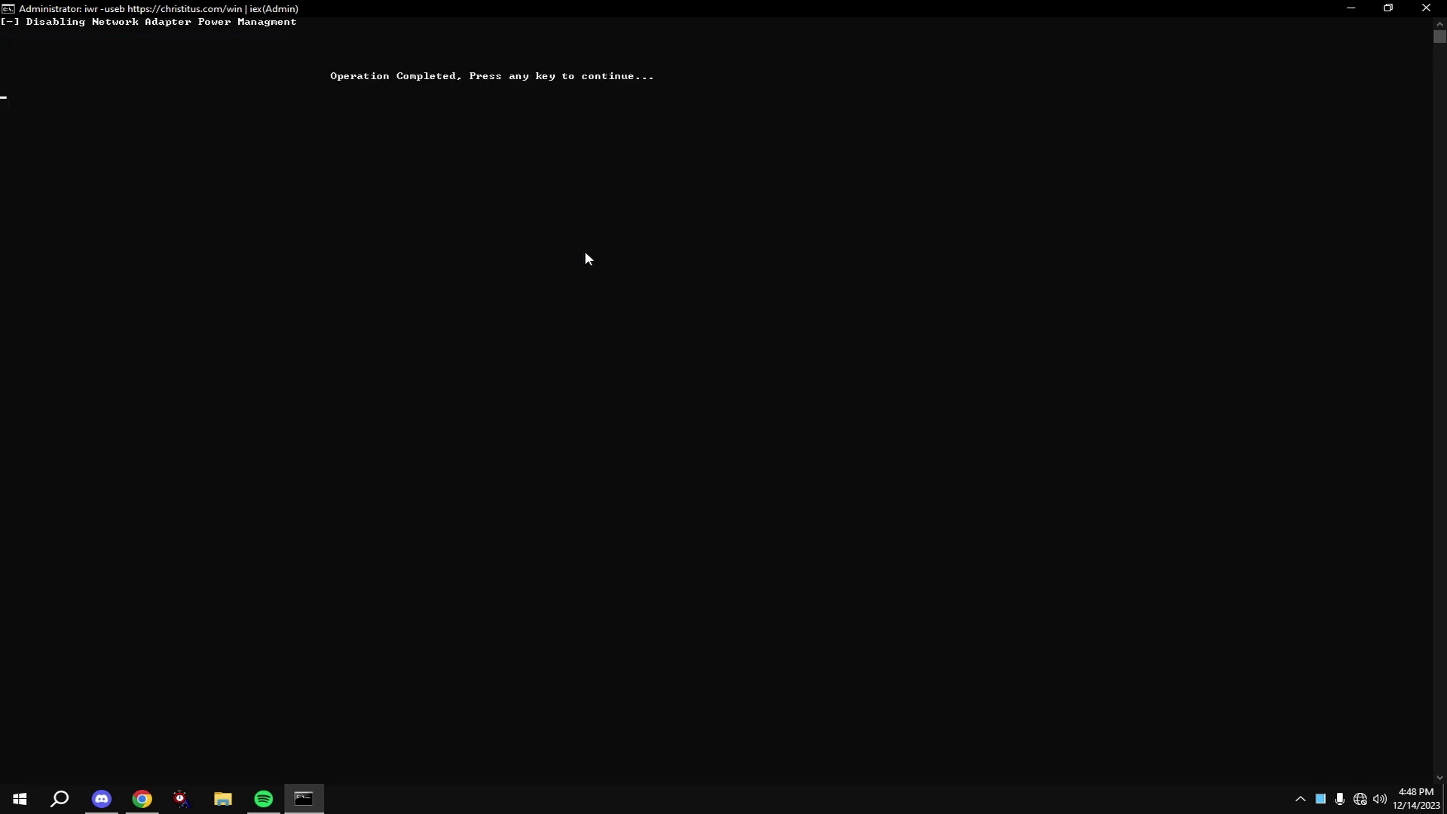
key("Return")
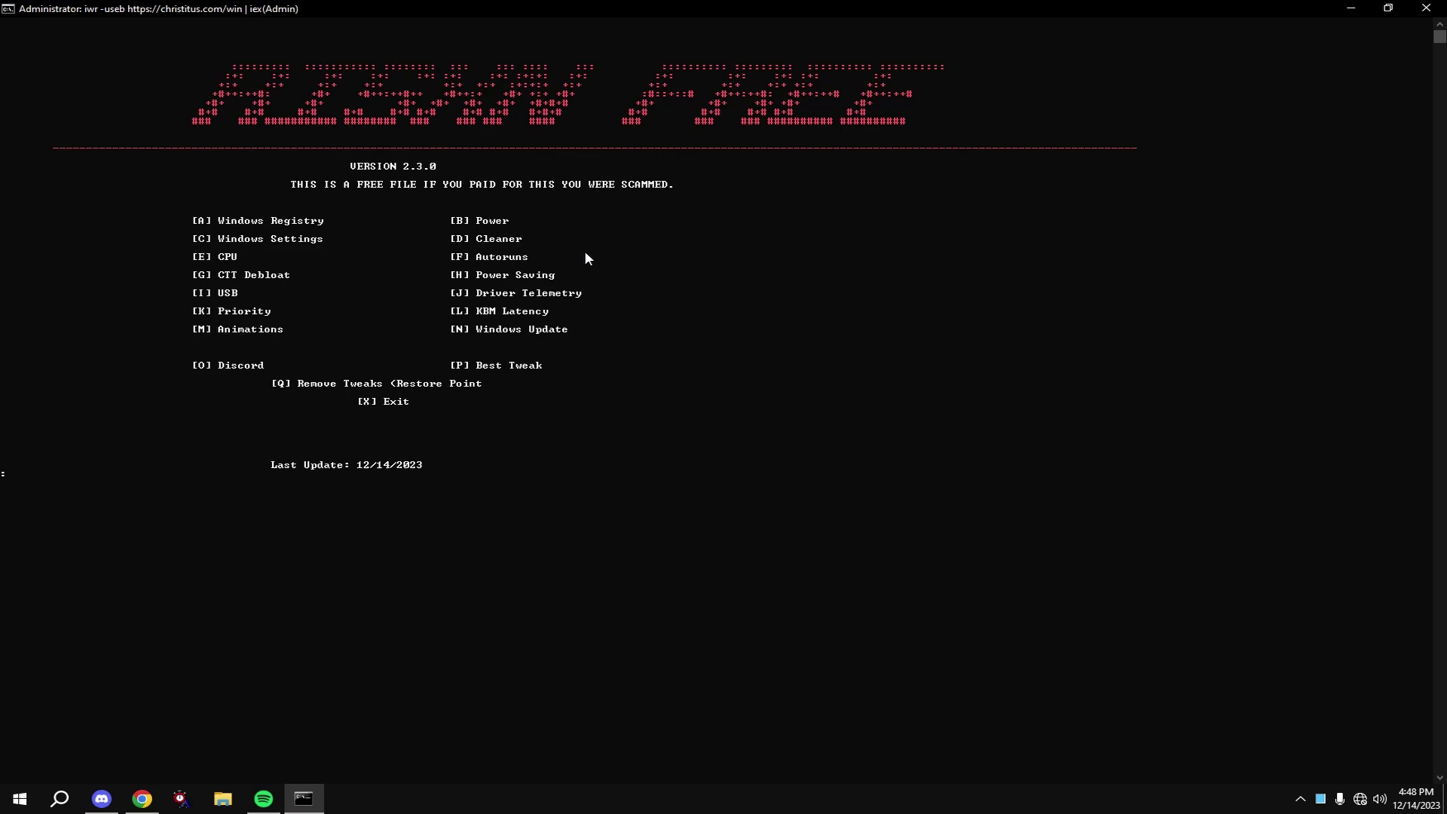
Step: Apply the Windows Registry tweak (option A) and start the CTT Debloat tweak (option G)
type("a")
key("Return")
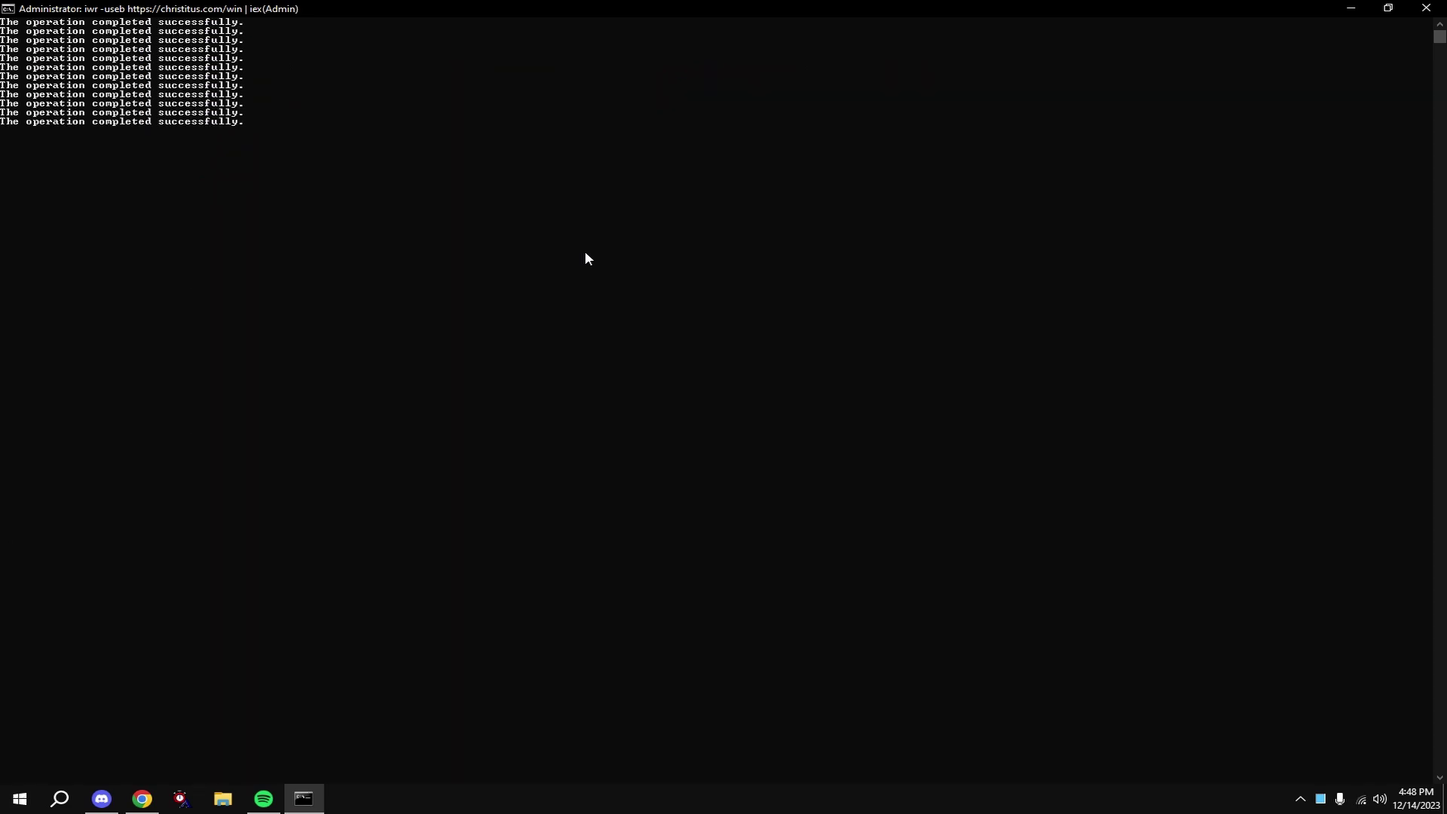
key("Return")
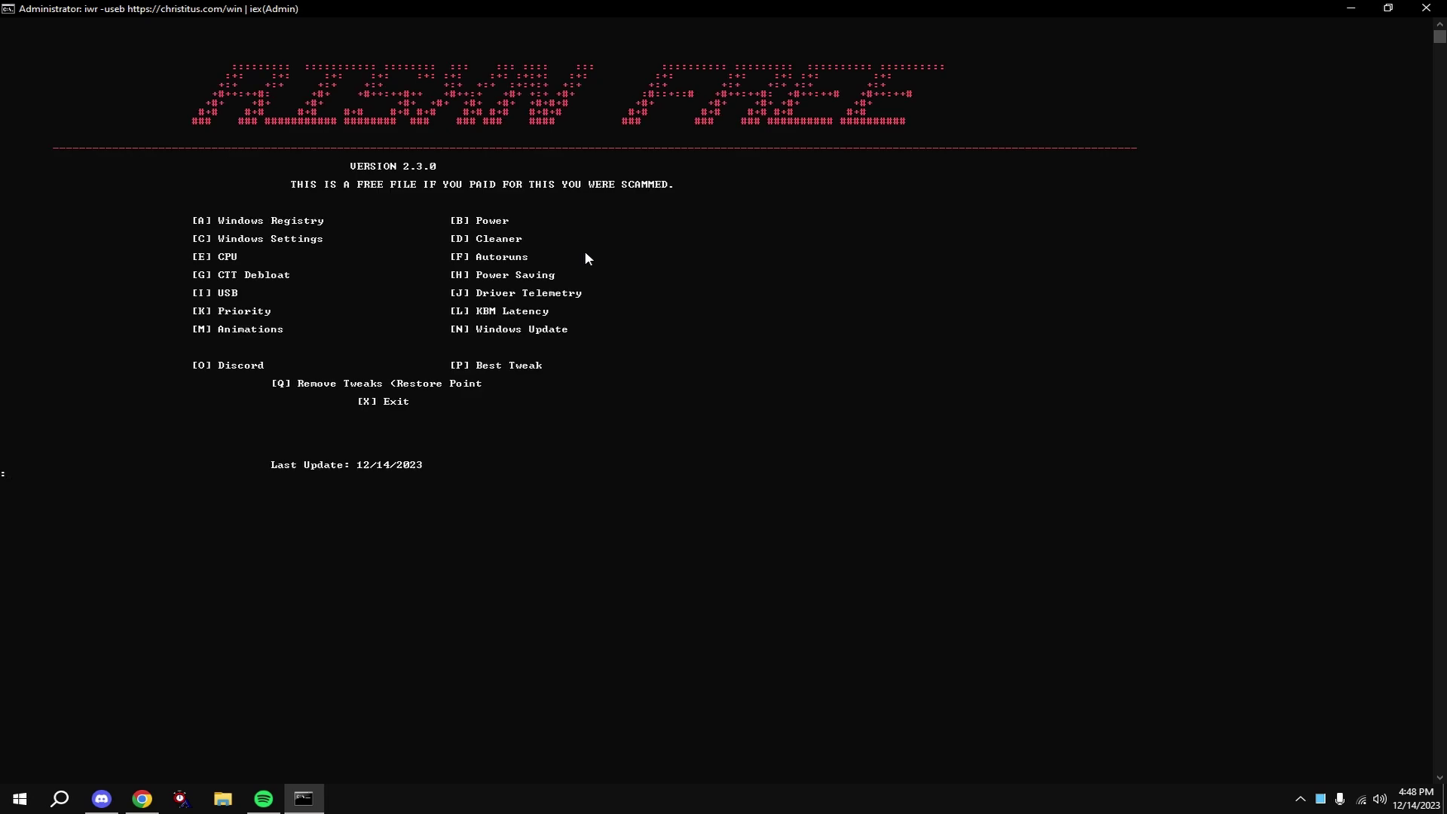
type("g")
key("Return")
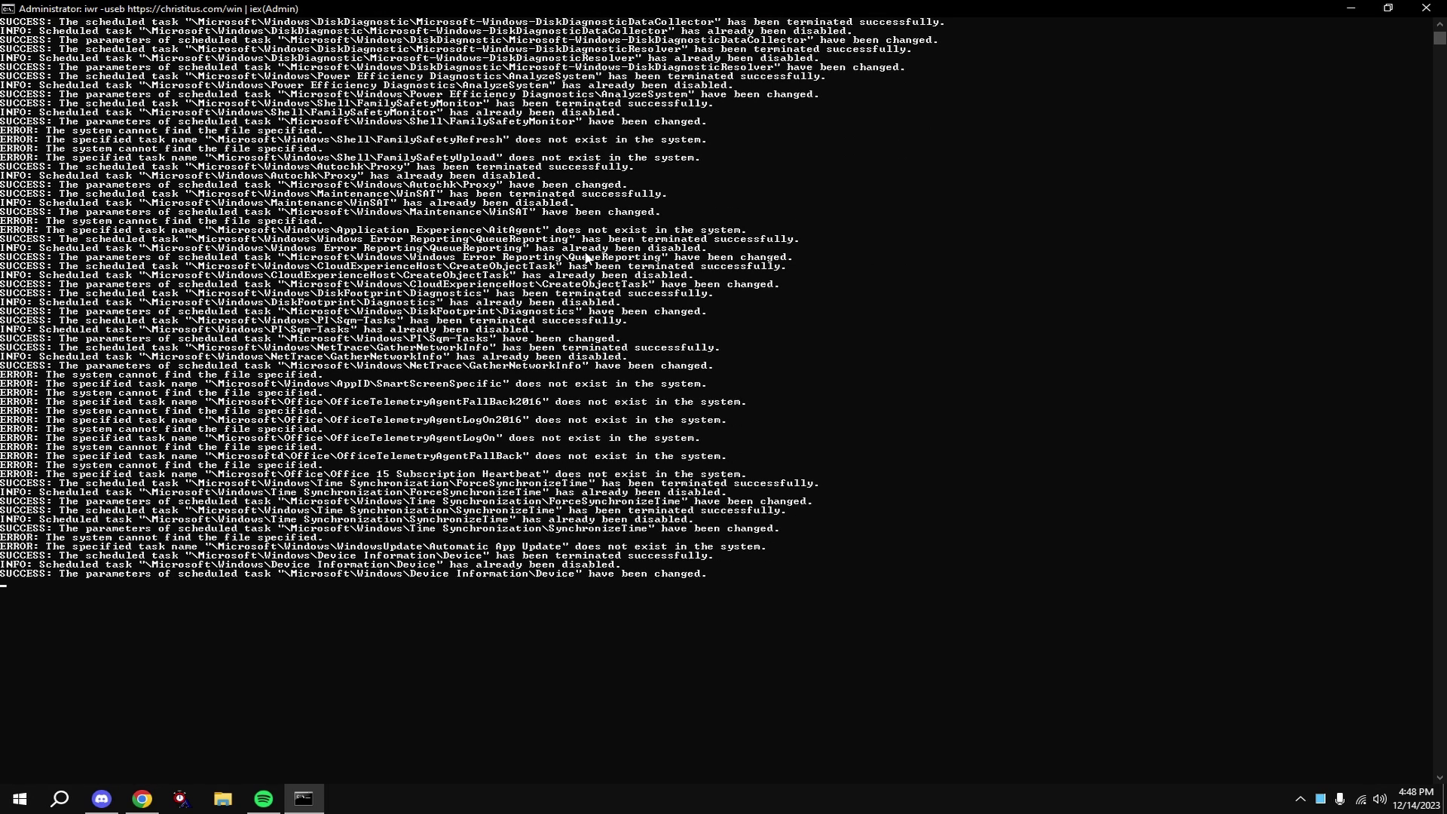
Step: Apply the Fortnite priority tweak via option K, game 1
key("Return")
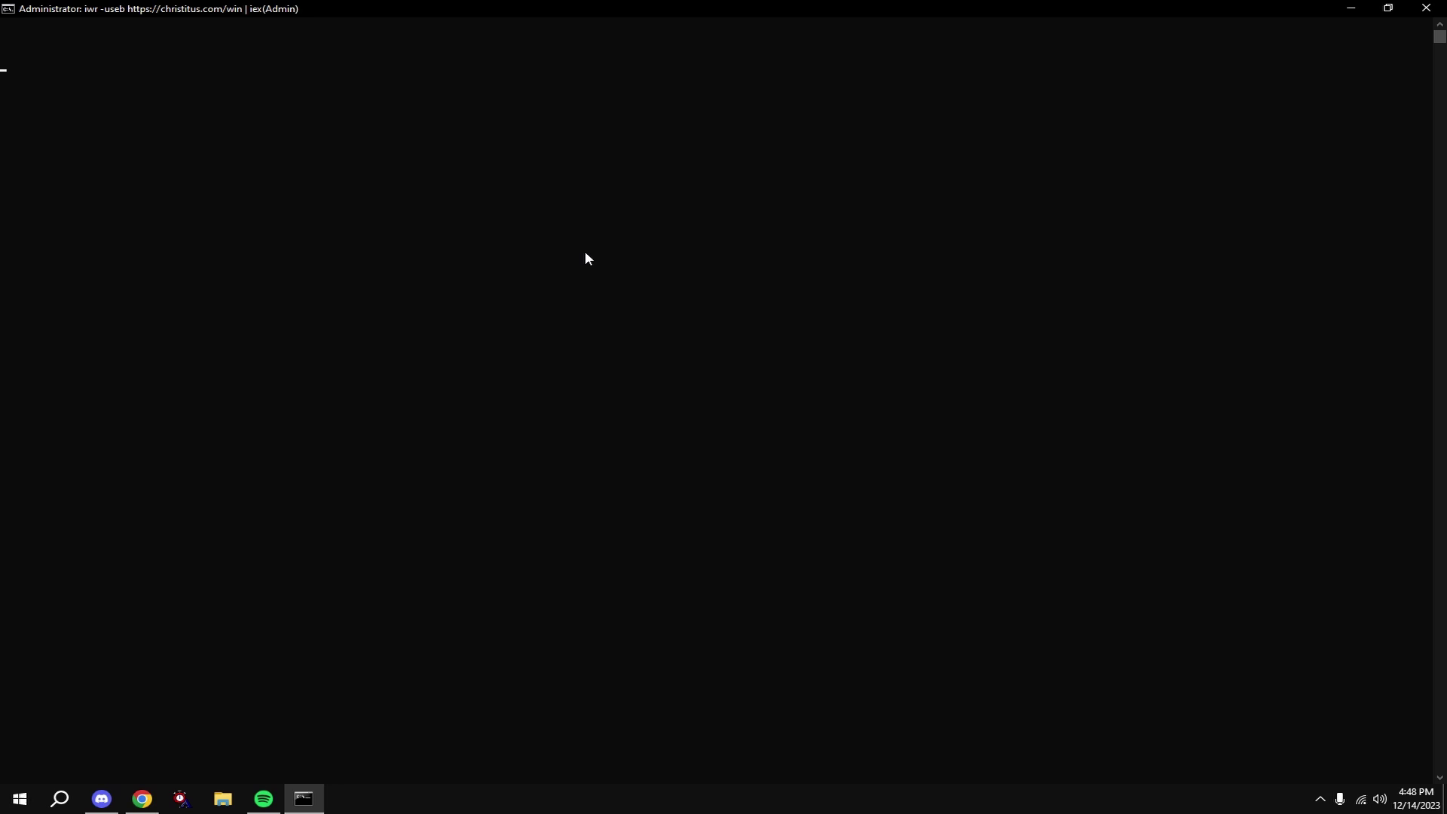
type("k")
key("Return")
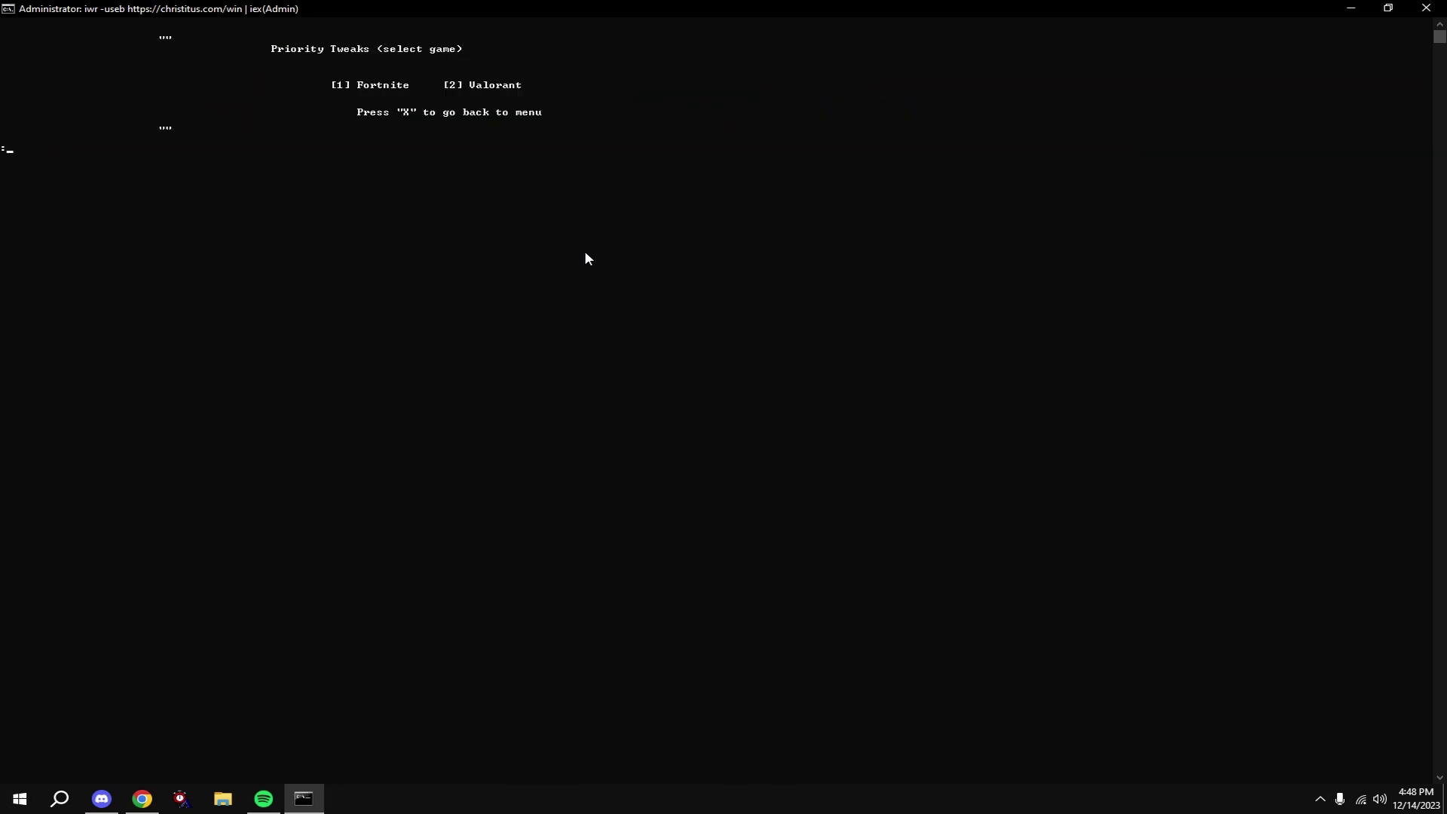
type("1")
key("Return")
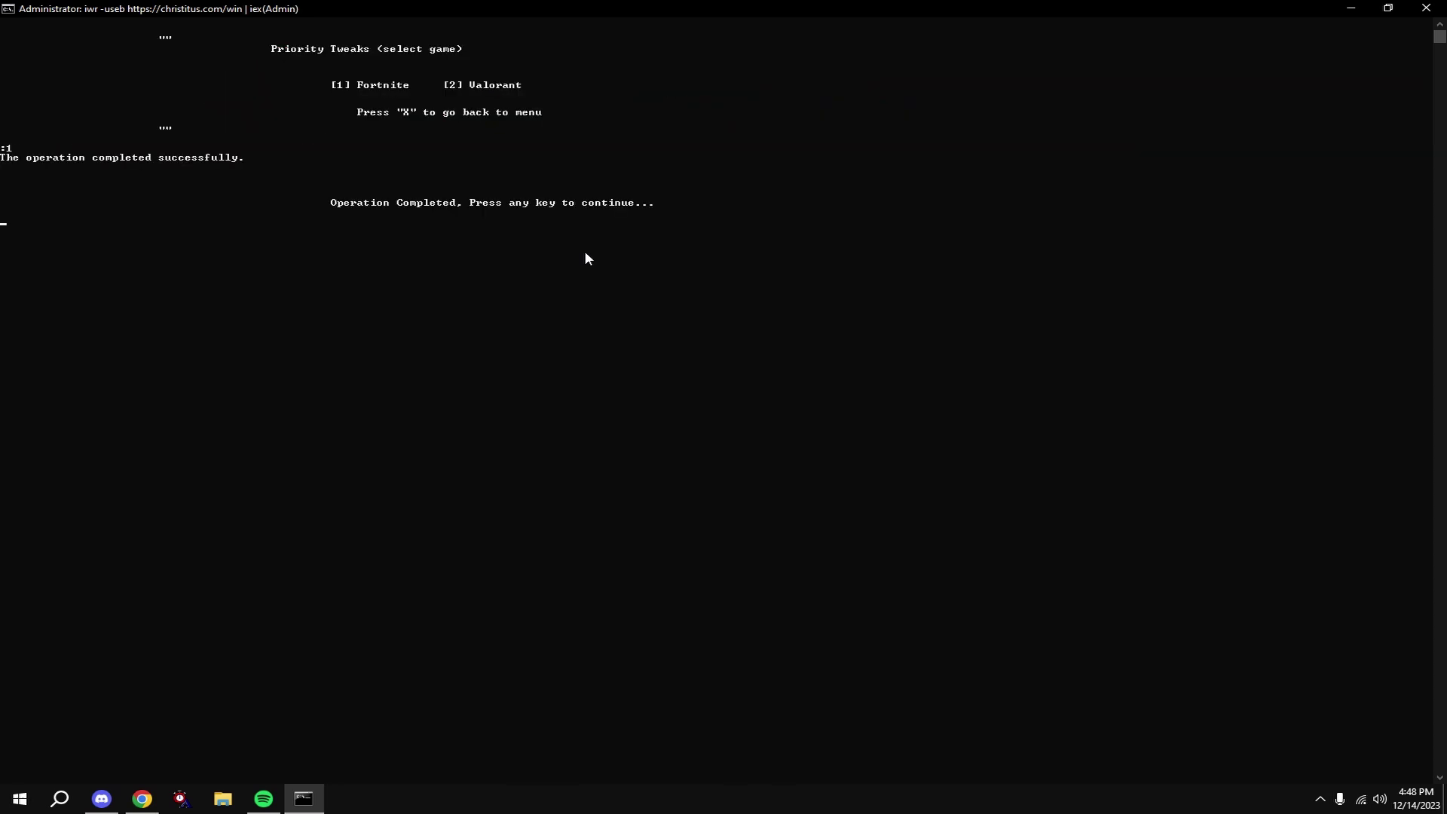
key("Return")
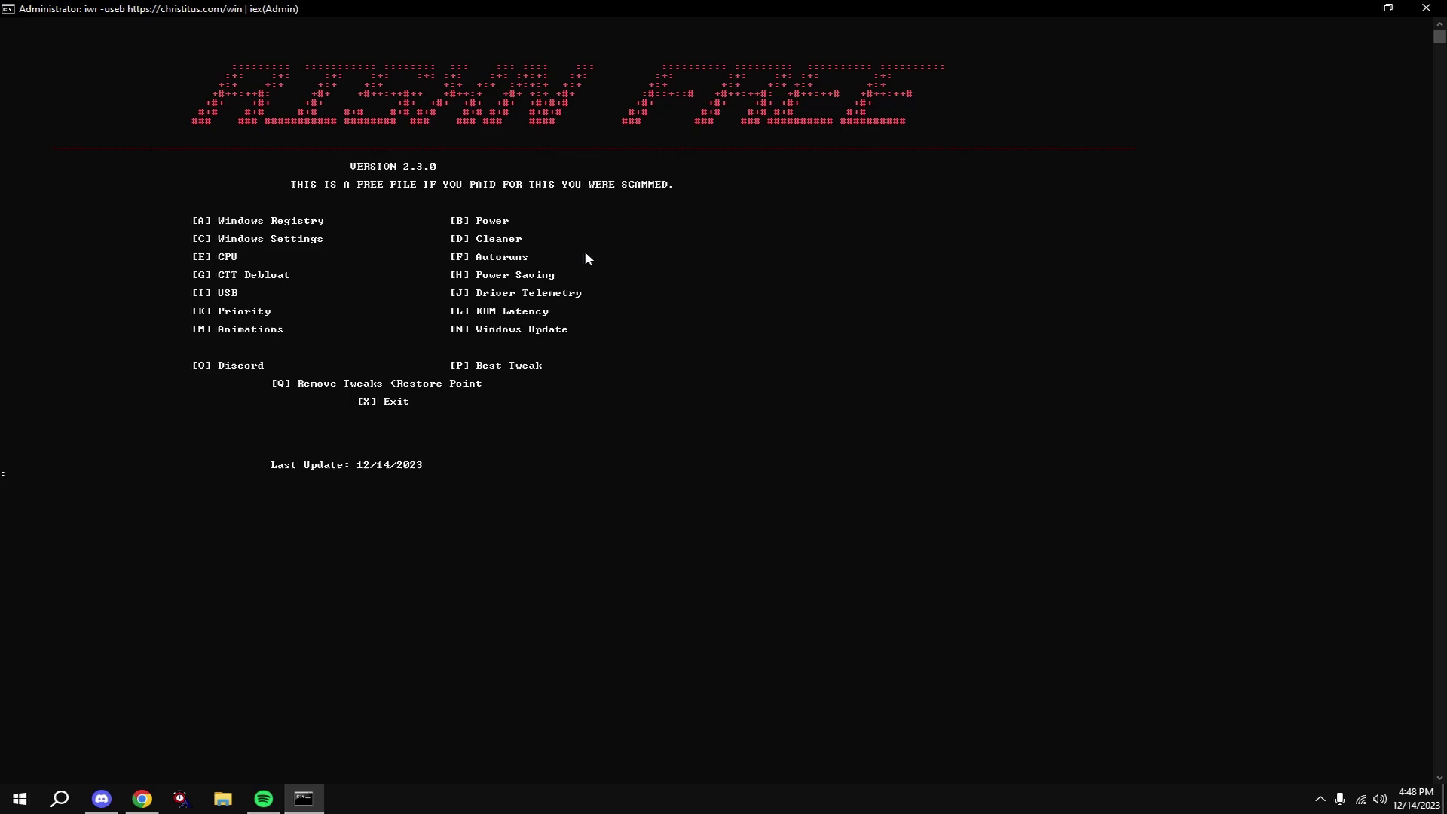
Step: Run the KBM Latency tweak (option L) and the Windows Update tweak (option N)
type("lk")
key("Return")
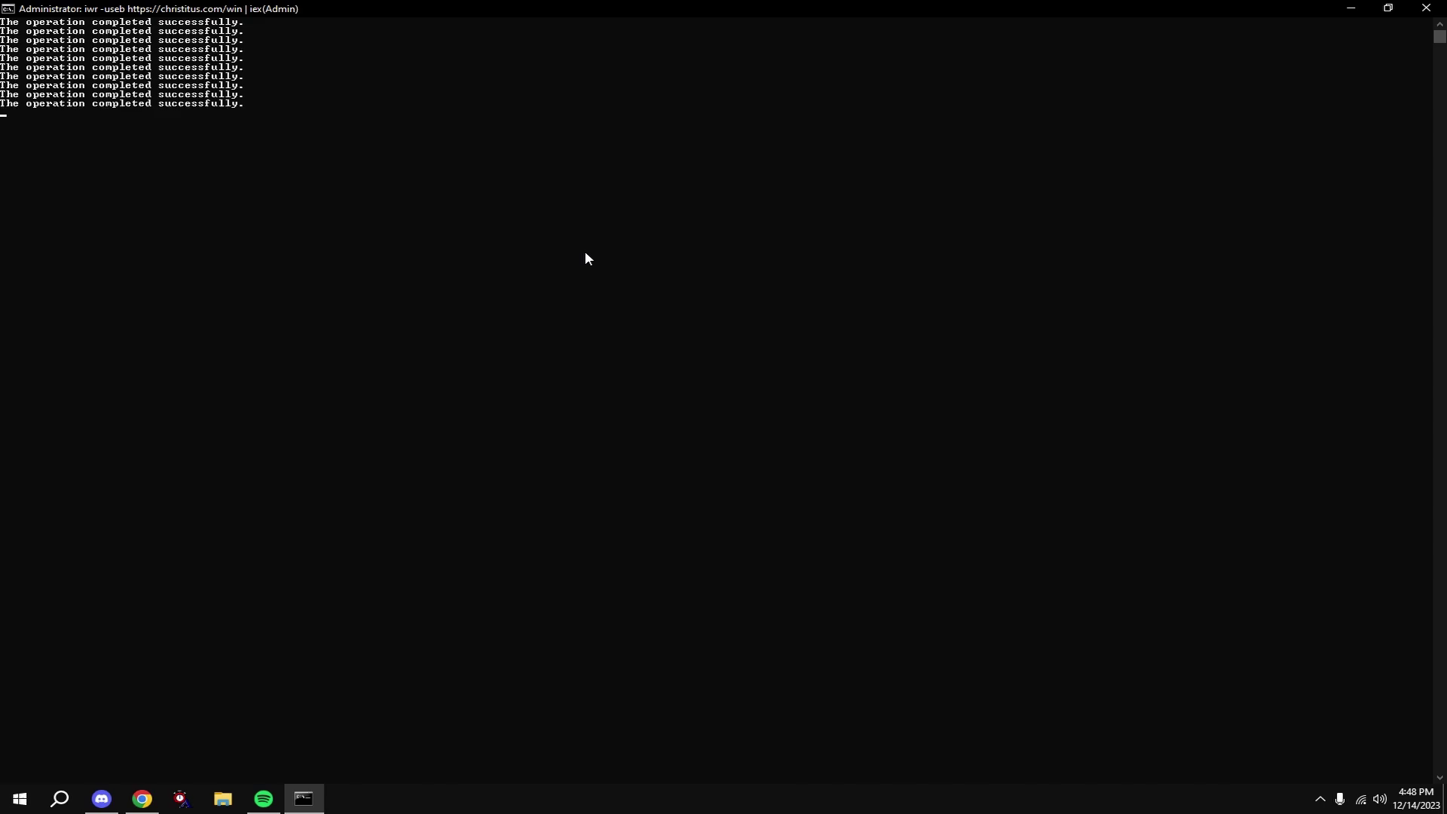
key("Return")
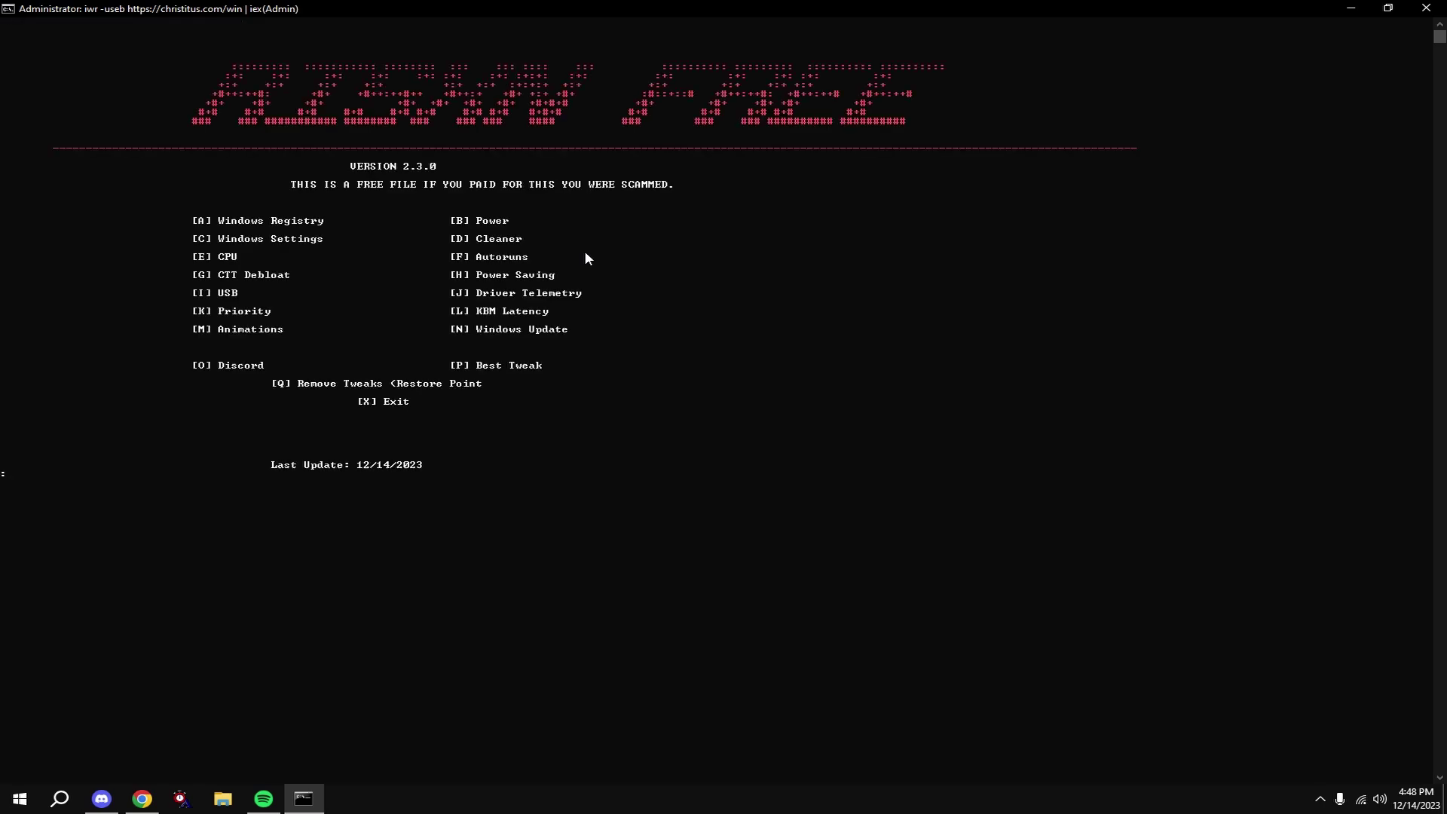
type("n")
key("Return")
Step: Choose Adjust for best performance, keep Smooth edges of screen fonts and Show thumbnails instead of icons, and apply
key("Return")
type("m")
key("Return")
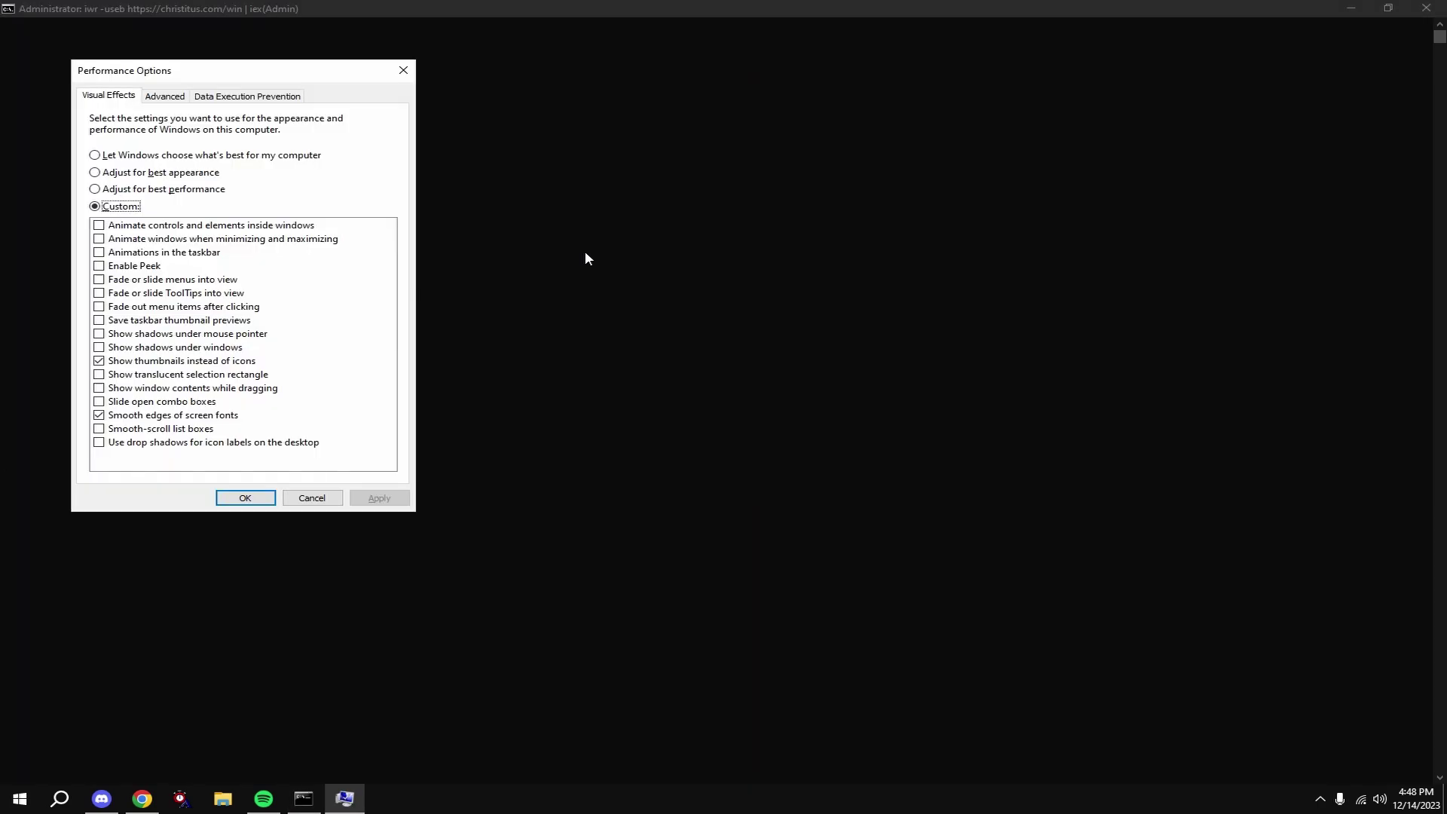
left_click(137, 190)
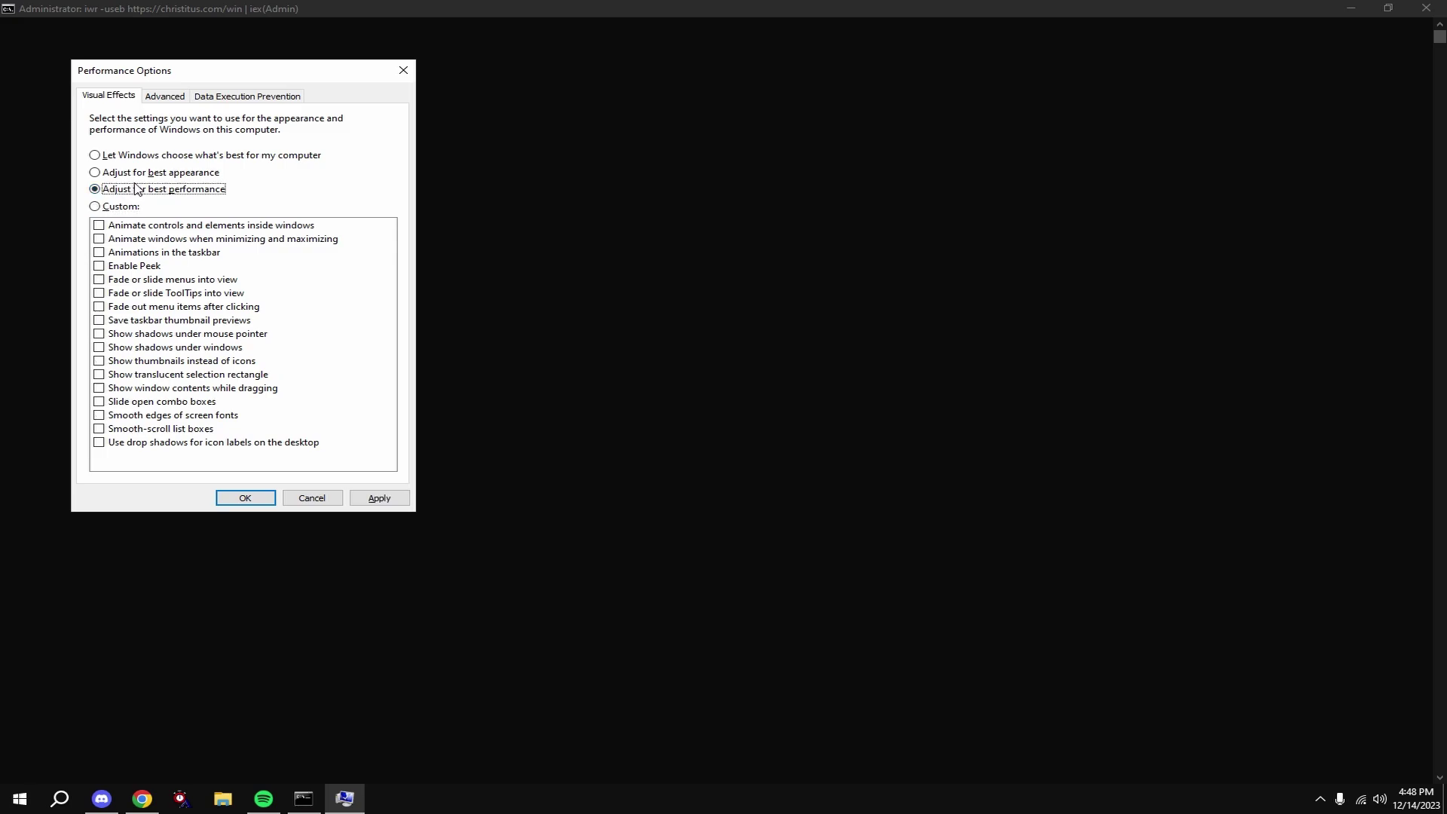
left_click(103, 415)
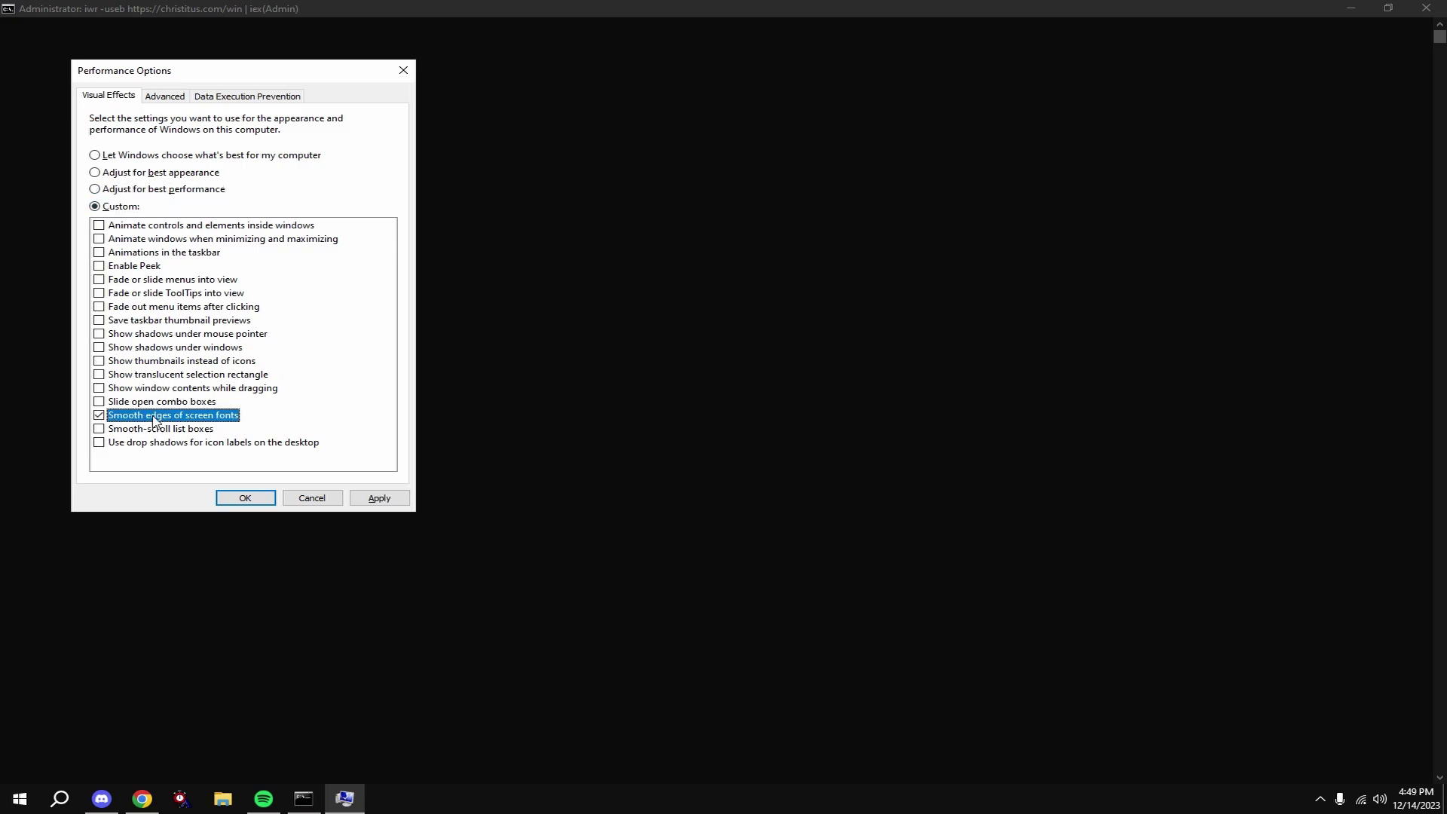
left_click(118, 363)
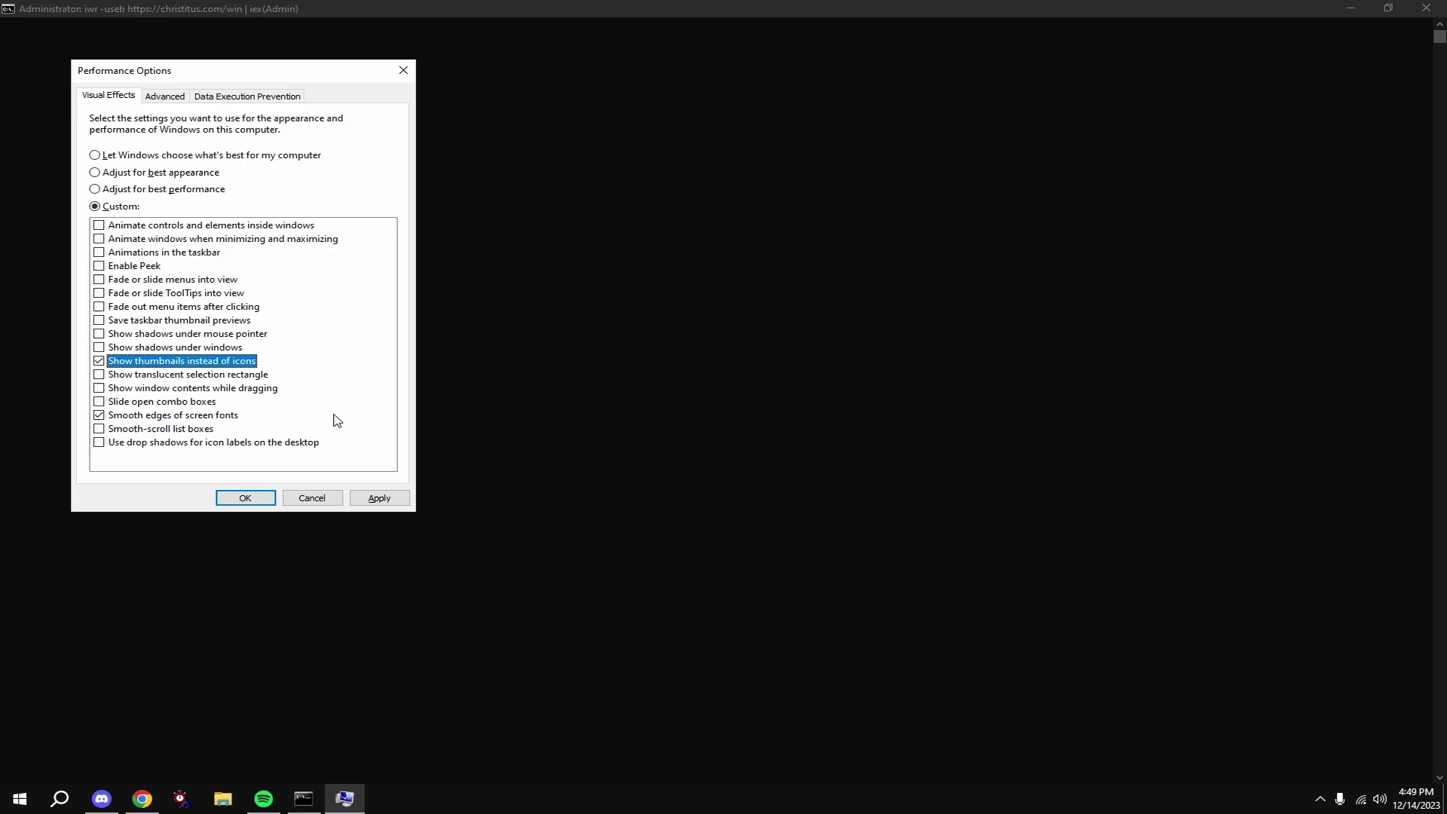
left_click(377, 498)
left_click(246, 498)
key("Return")
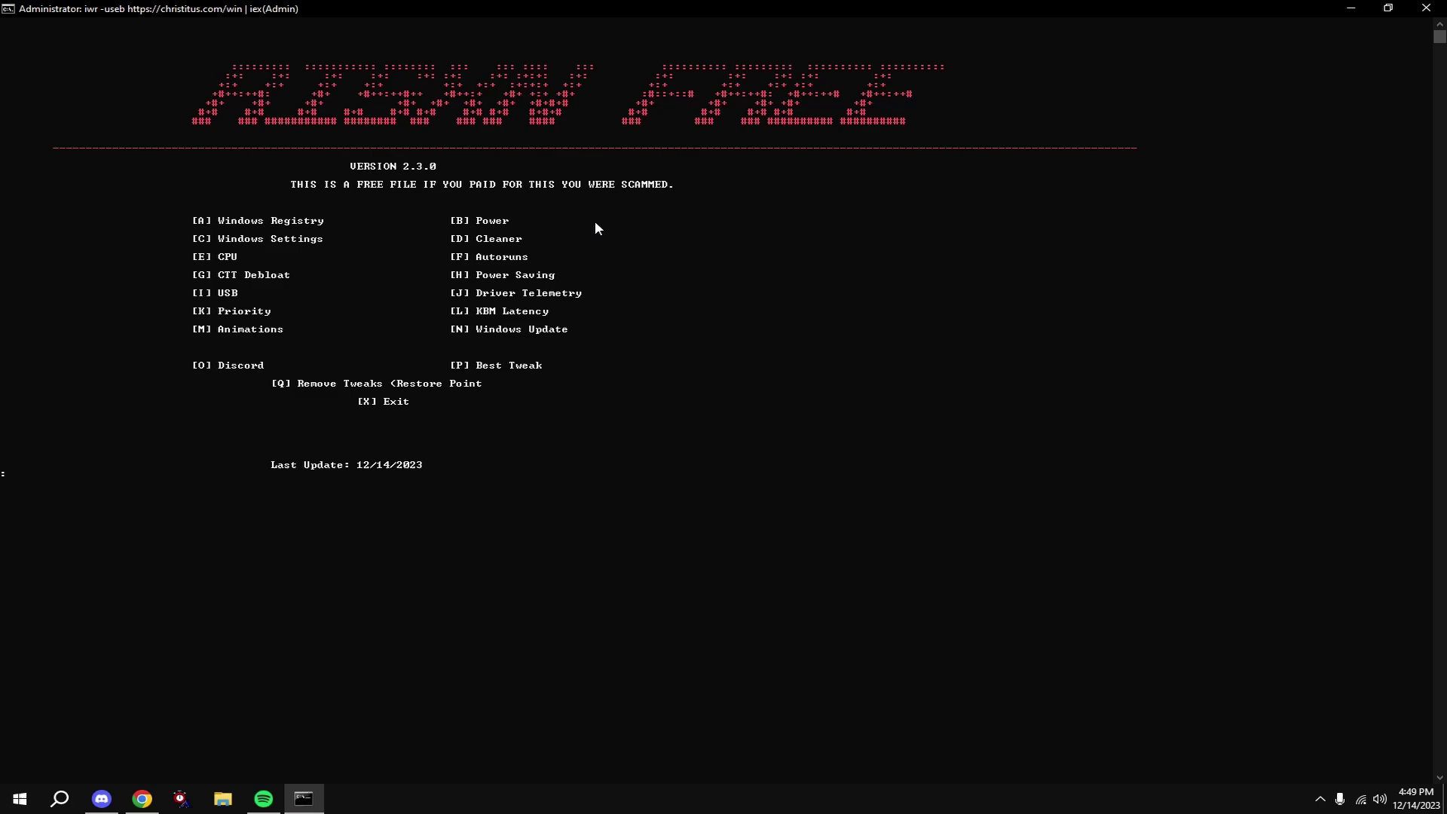
Step: Open System Restore with option Q and select the WinUtil restore point in the list
type("q")
key("Return")
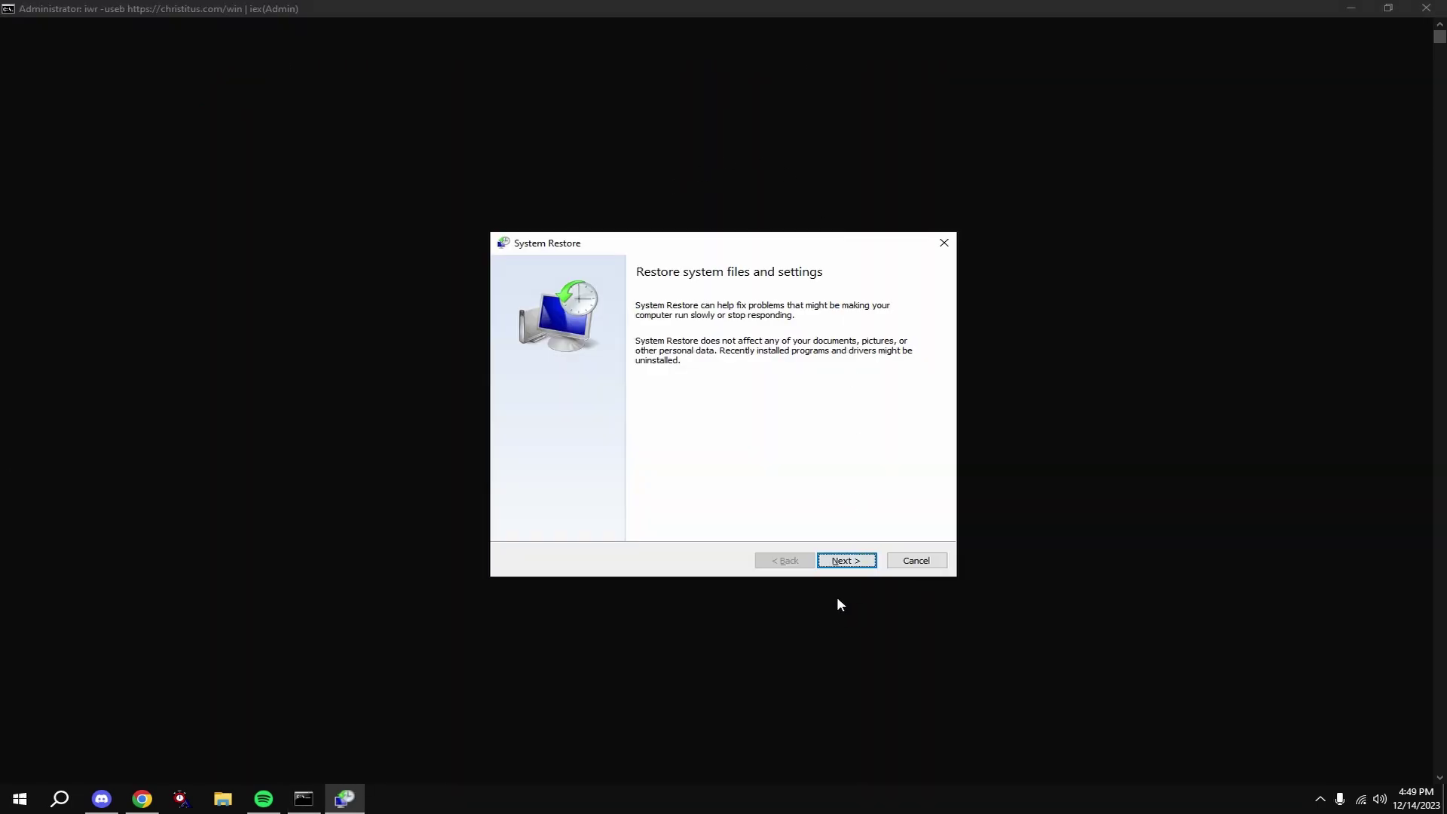
left_click(860, 561)
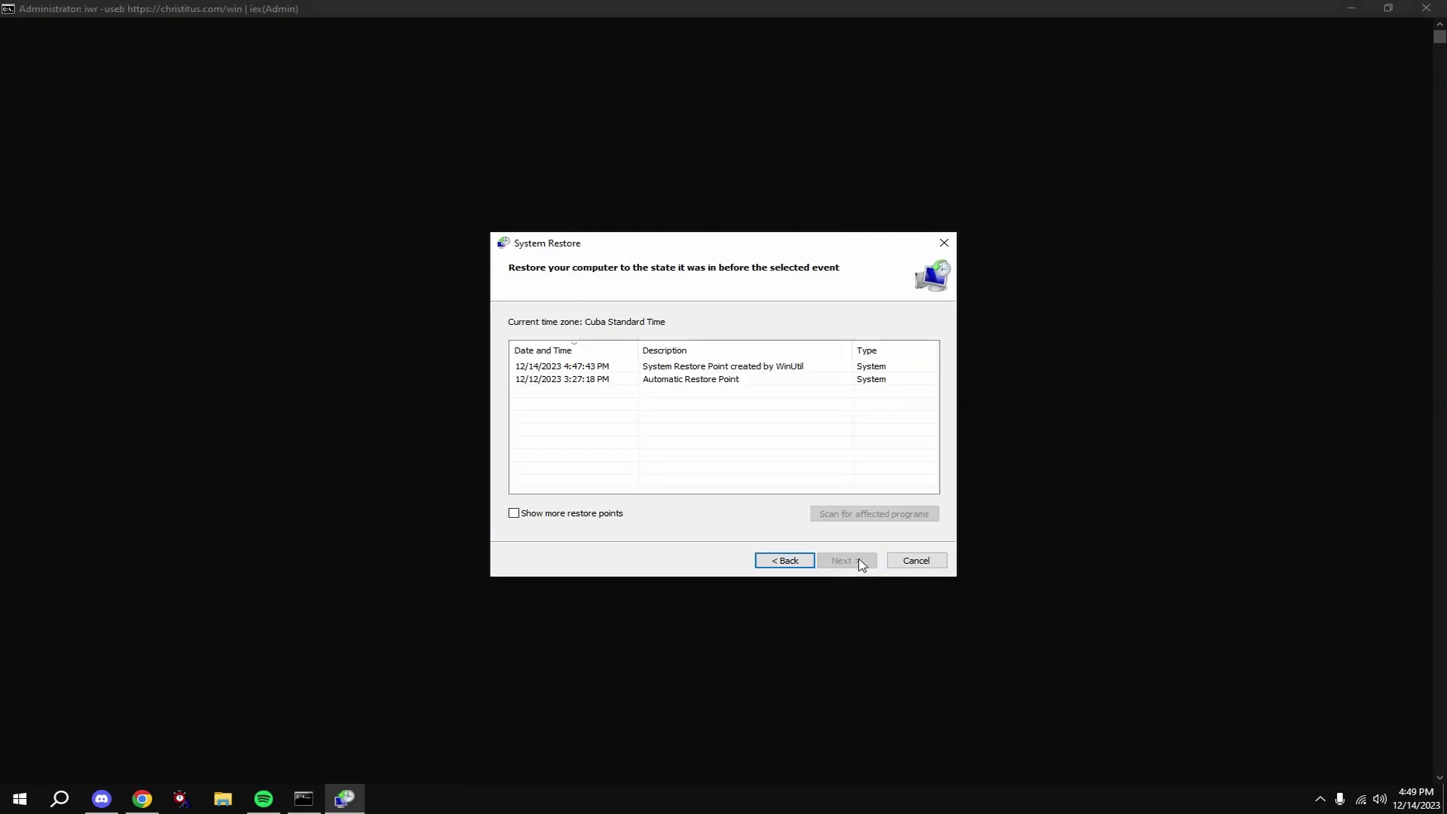
left_click(752, 366)
Step: Close System Restore without restoring and return to the main menu with option P (Best Tweak) entered
left_click(944, 243)
key("Return")
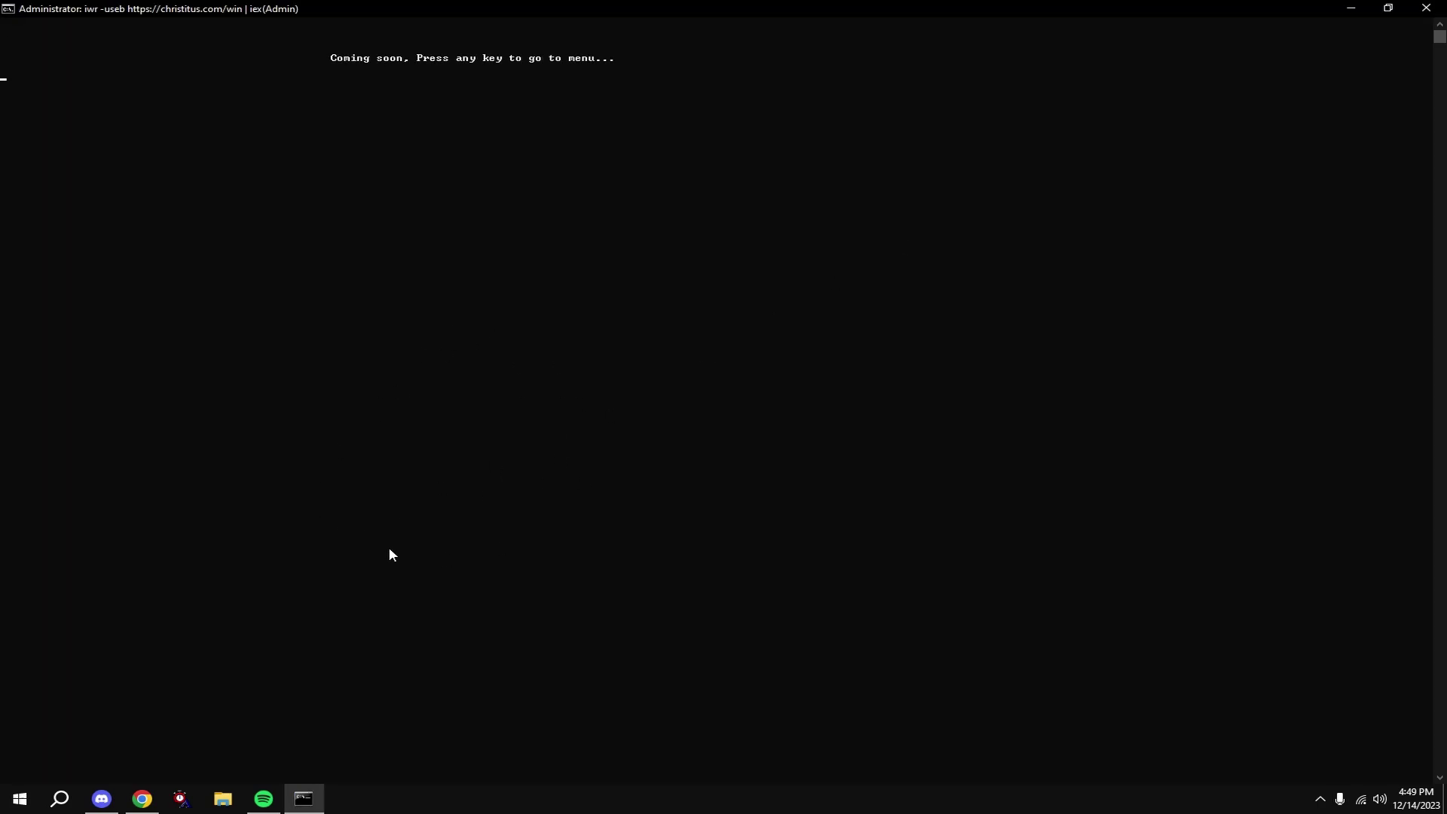
left_click(467, 366)
key("Escape")
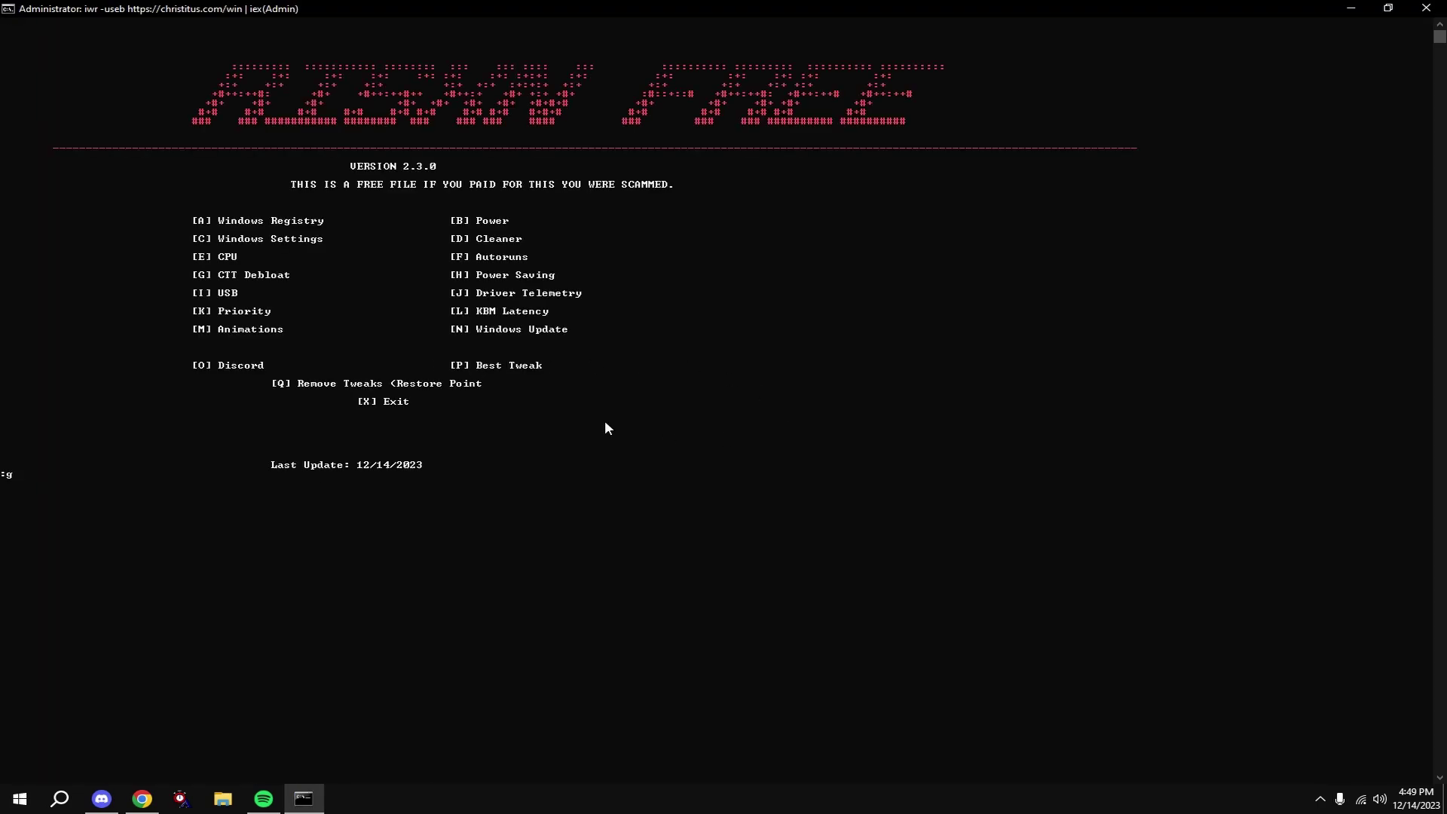
type("gpu")
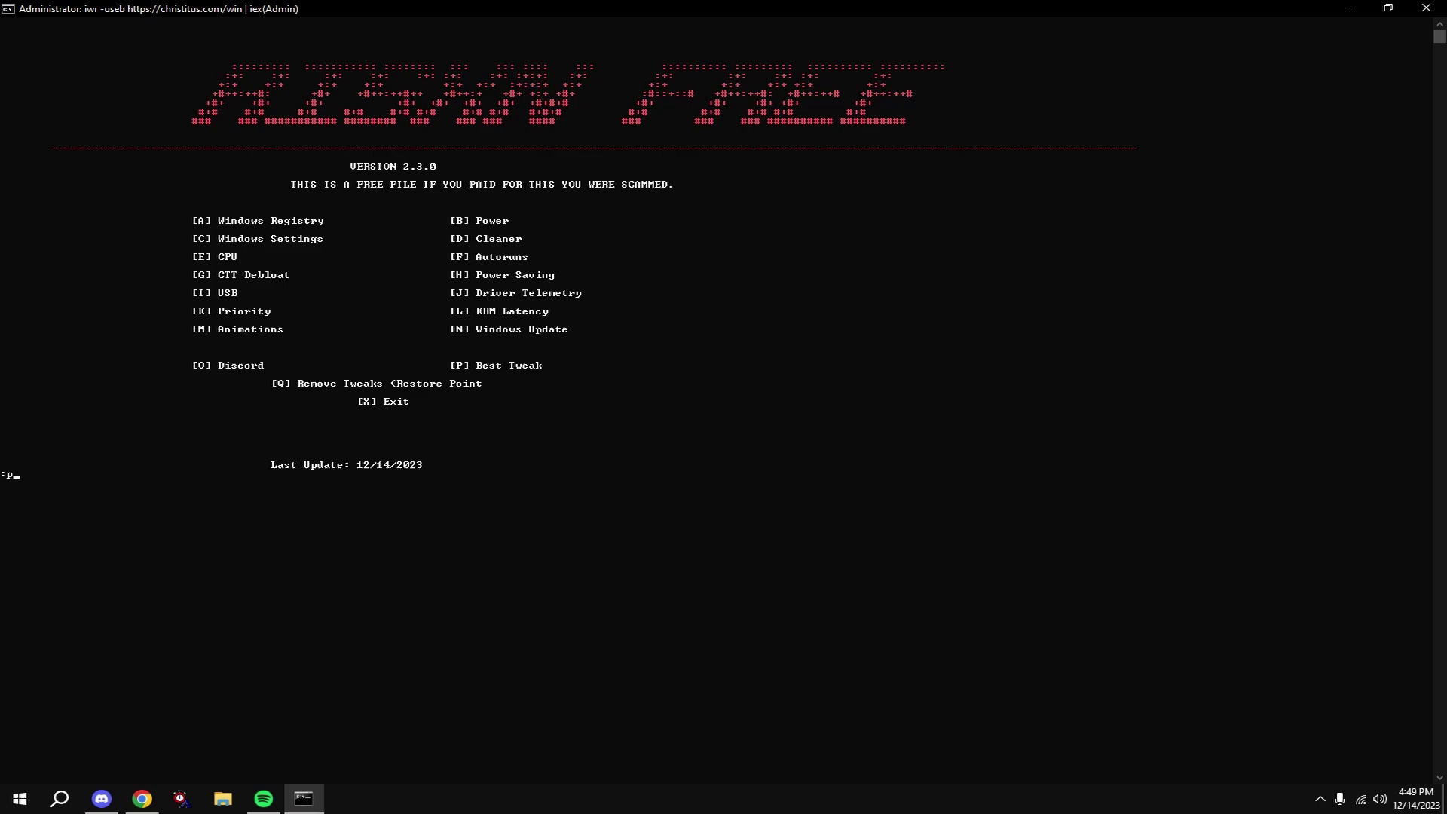